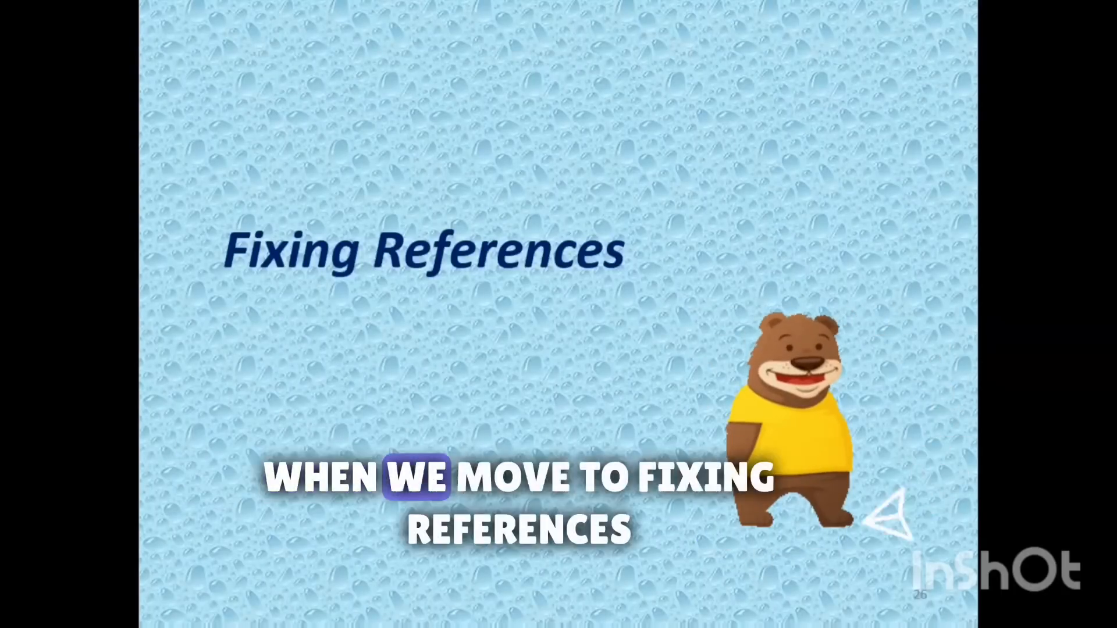
key("Right")
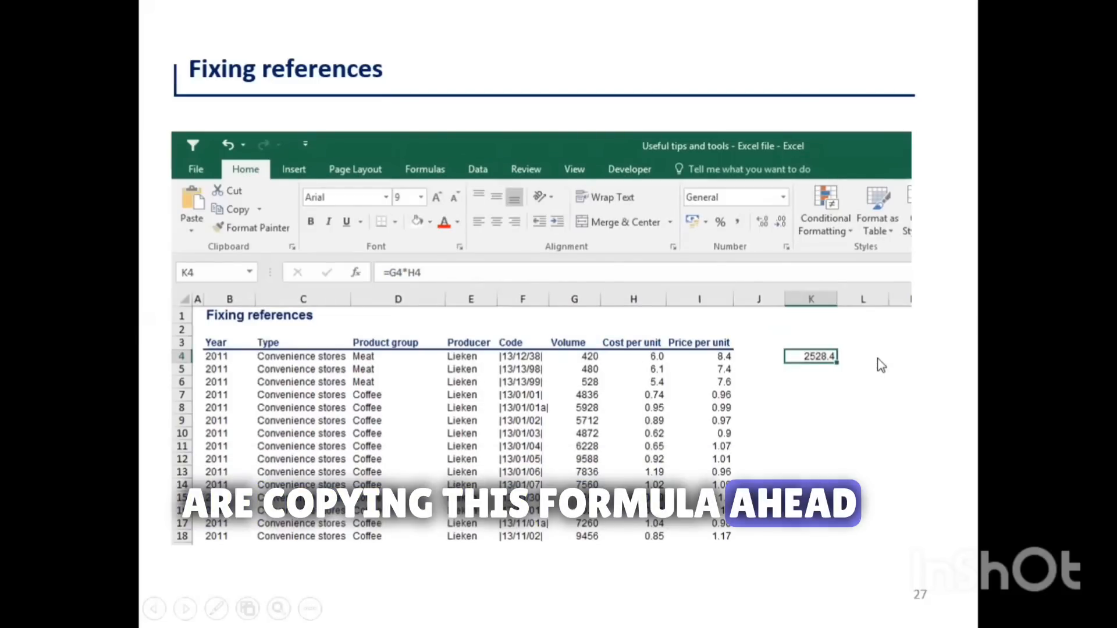
left_click(709, 375)
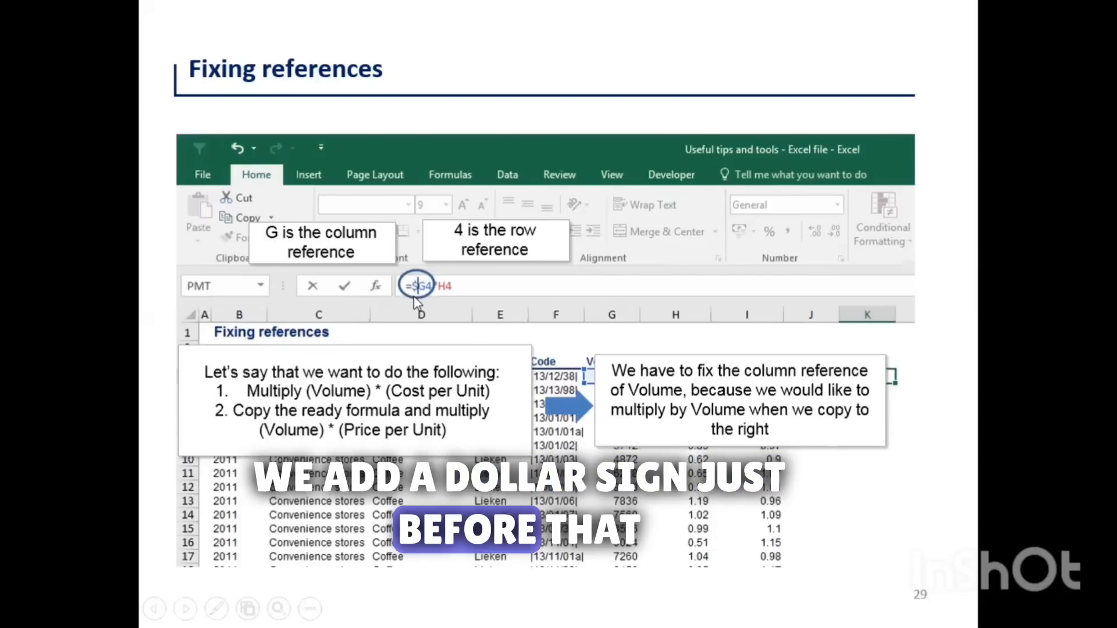
left_click(461, 375)
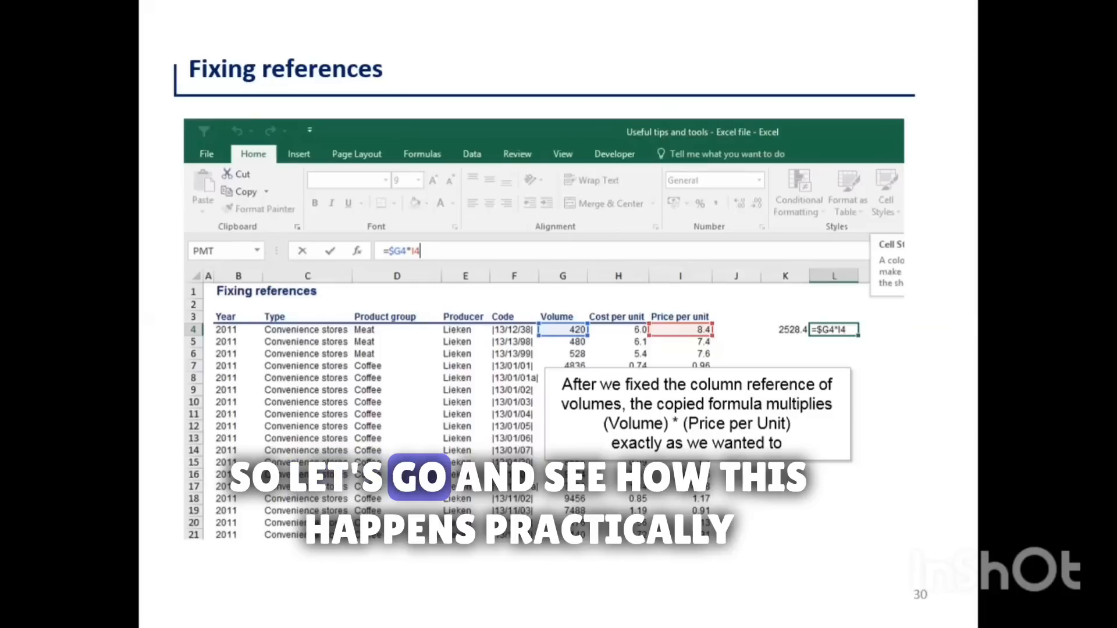
- Switch to the Excel workbook and multiply Volume by Cost per unit in cell K4 with the formula =G4*H4
key("alt+Tab")
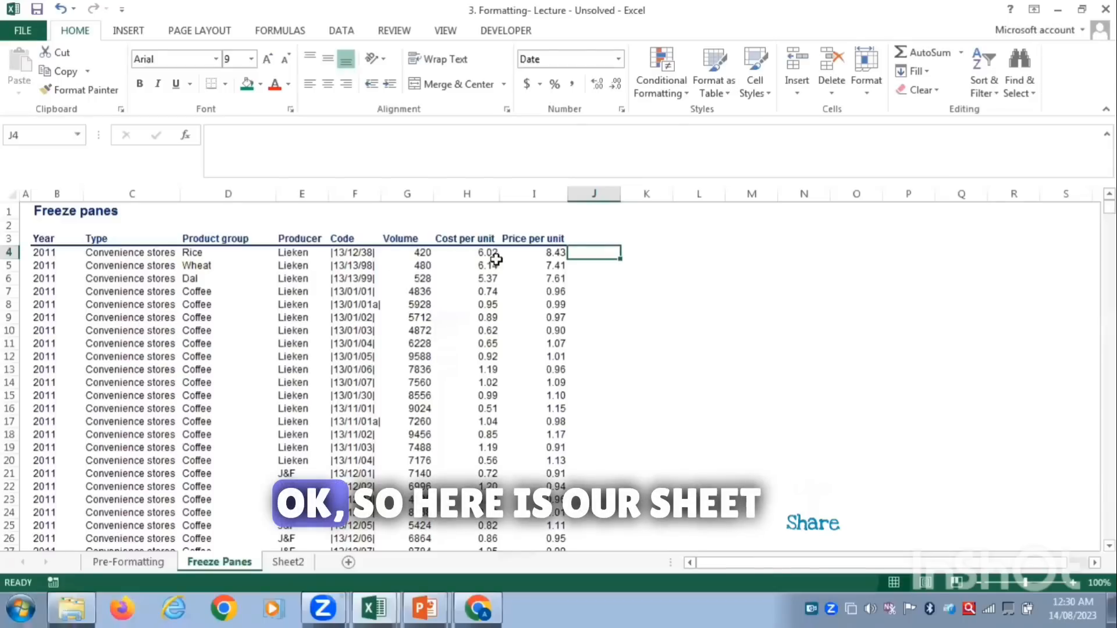
left_click(492, 254)
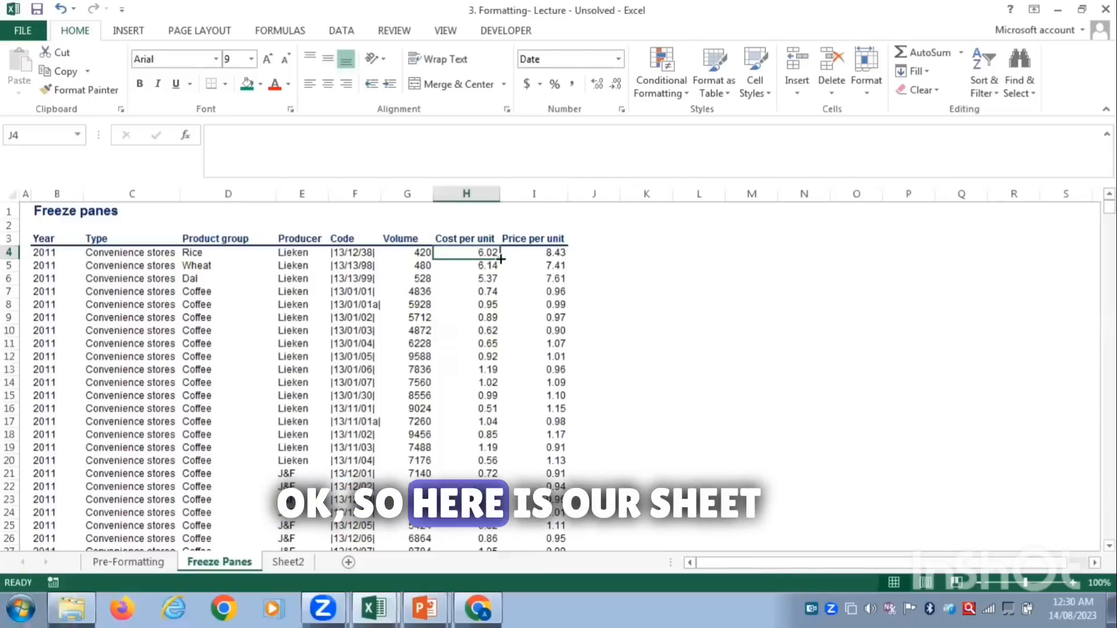
left_click(535, 265)
left_click(547, 255)
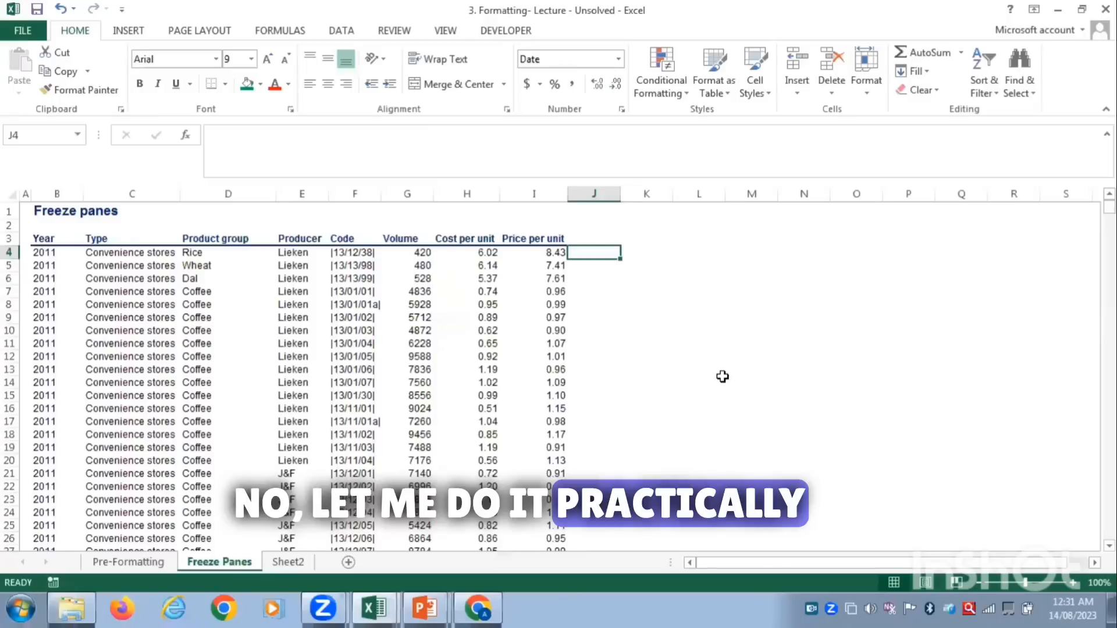
key("Right")
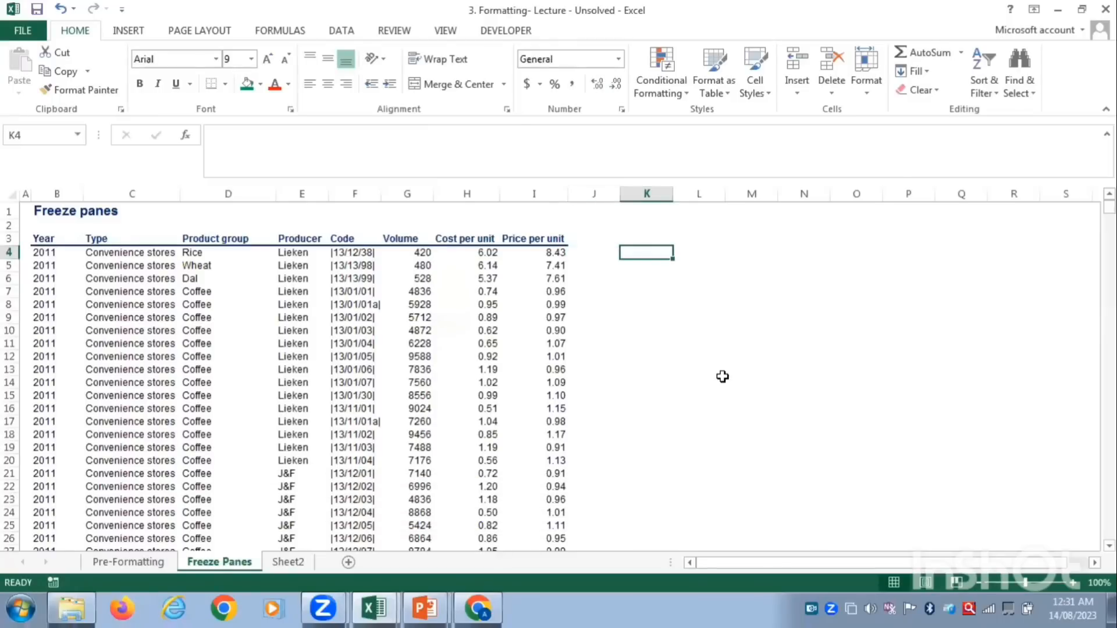
type("=")
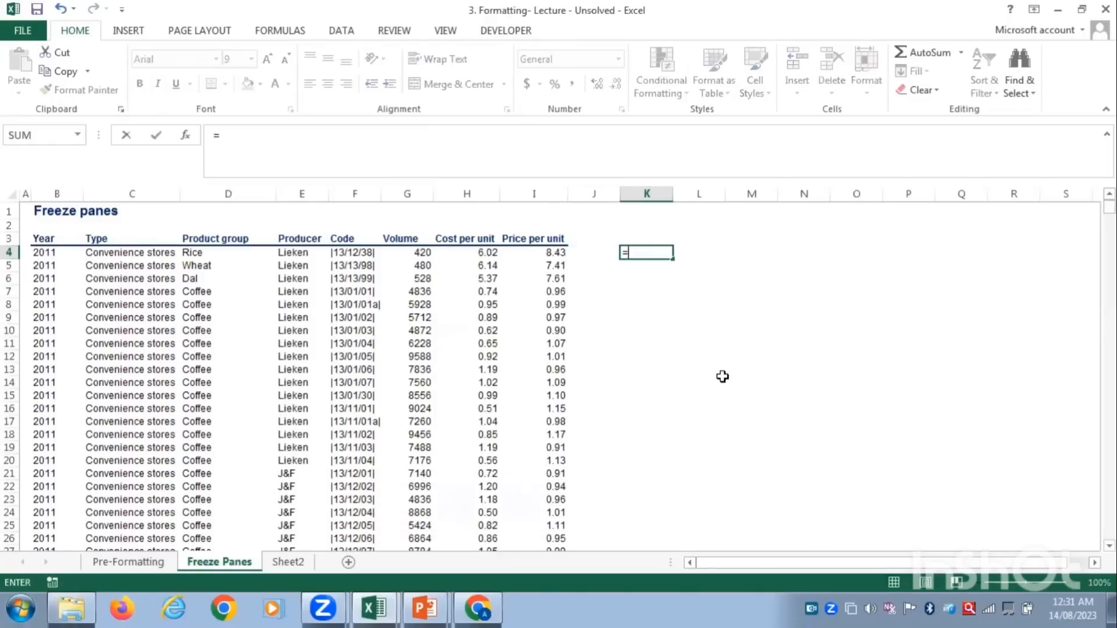
left_click(421, 254)
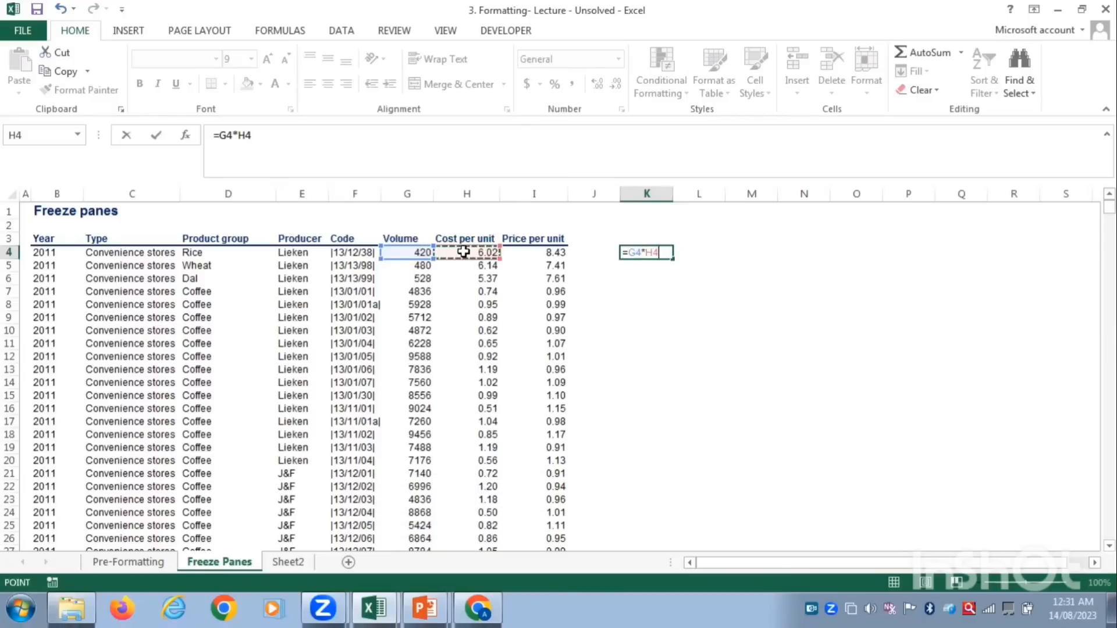
key("Return")
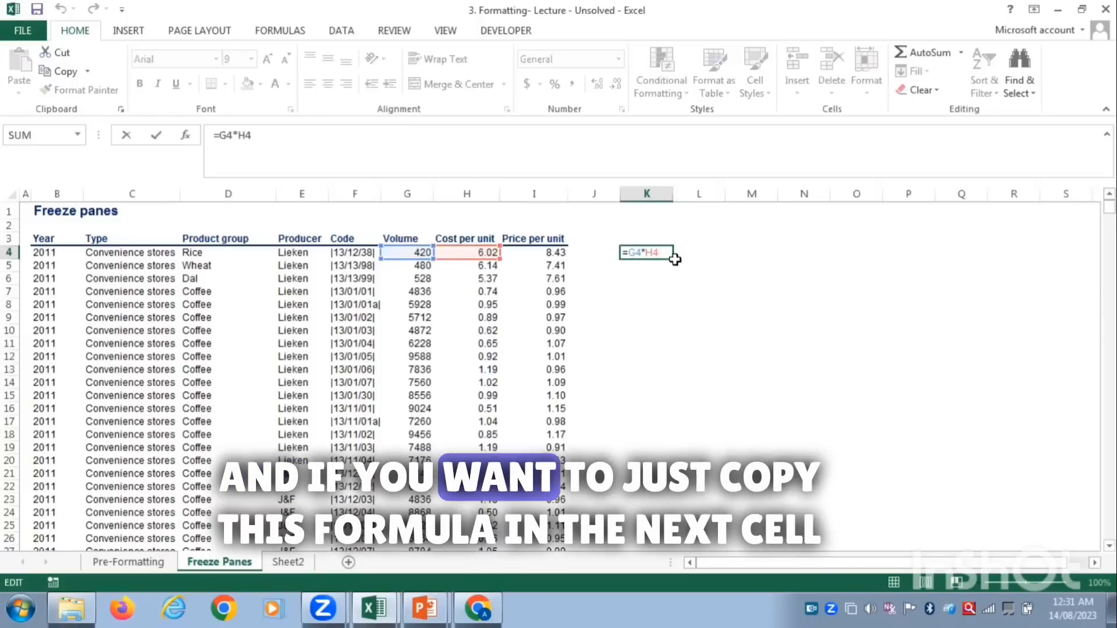
- Try copying the K4 formula across into L4 with relative references, and clear the copy from L4
key("ctrl+Return")
left_click_drag(674, 261, 707, 259)
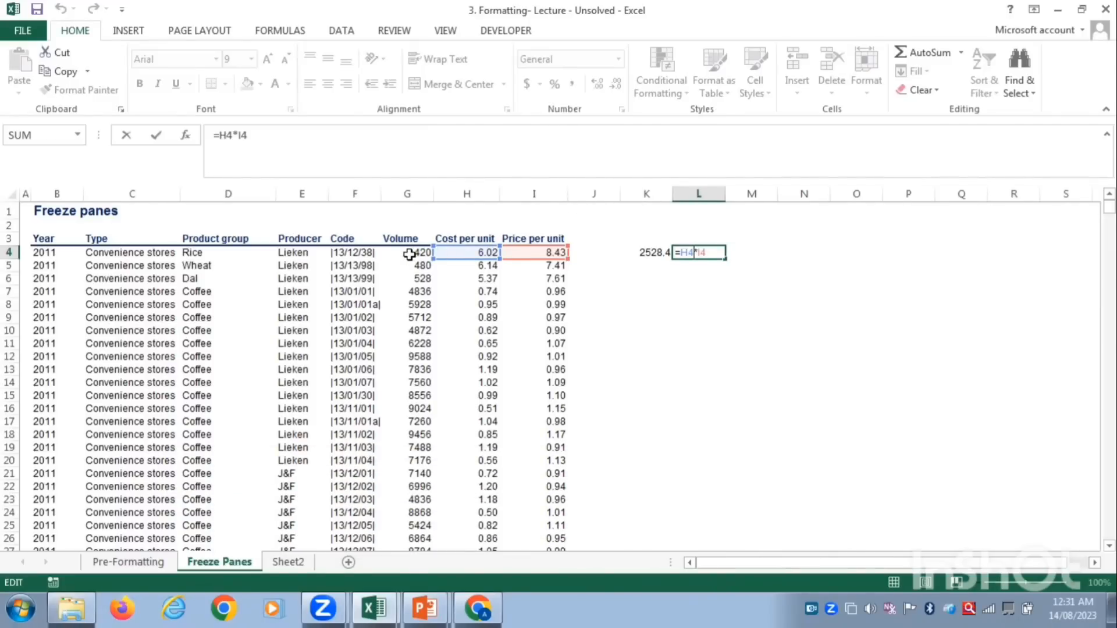
left_click(660, 256)
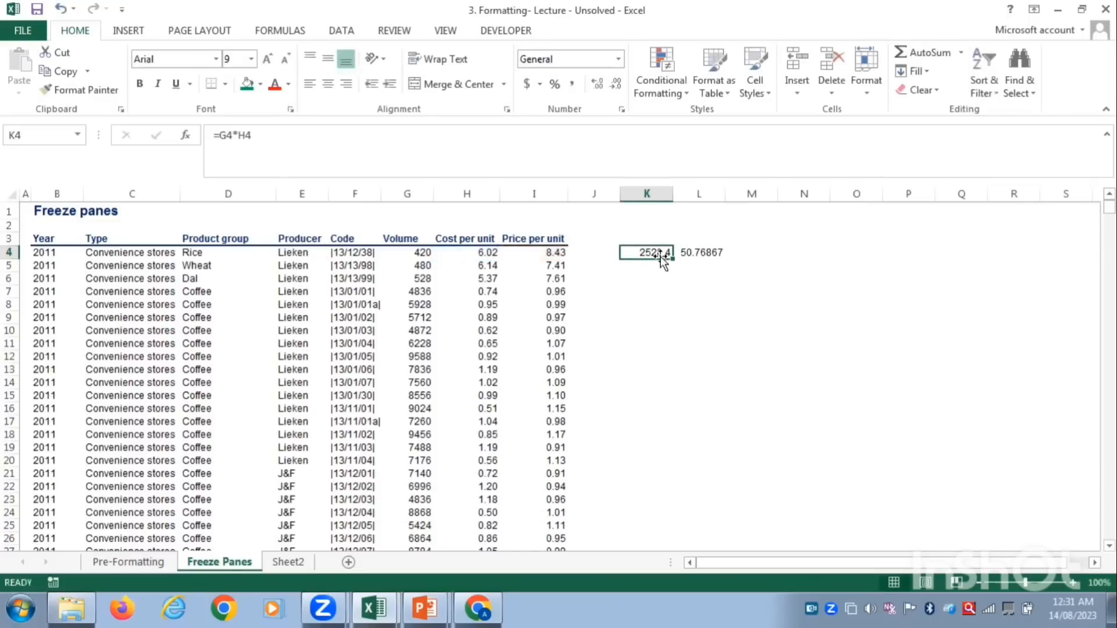
left_click(720, 252)
key("Left")
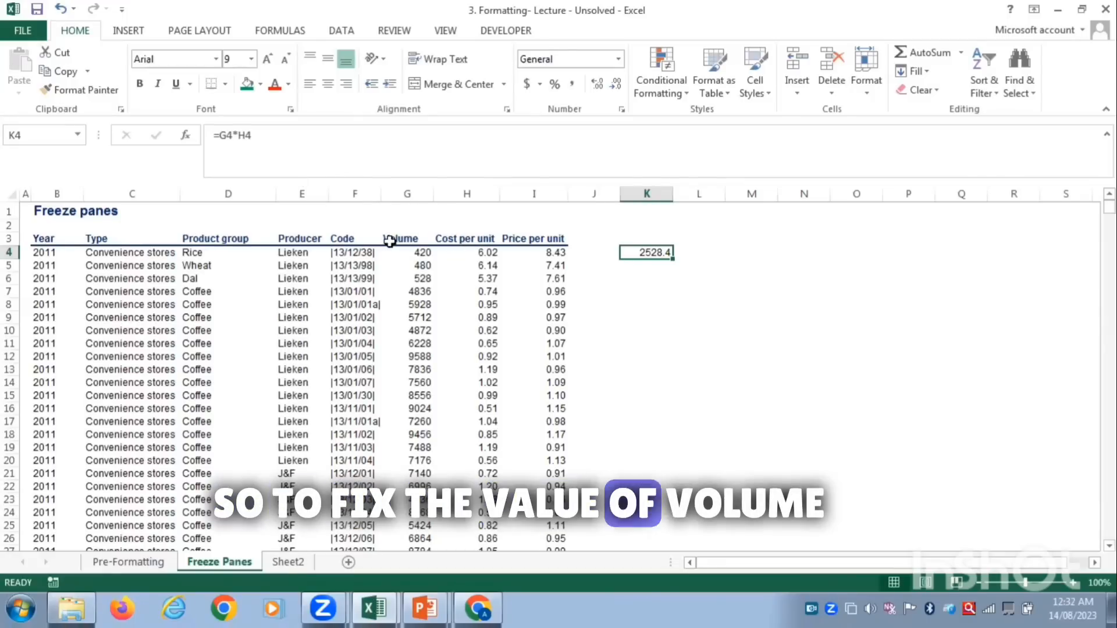
- Fix the Volume column reference in cell K4 by changing the formula to =$G4*H4
left_click(220, 135)
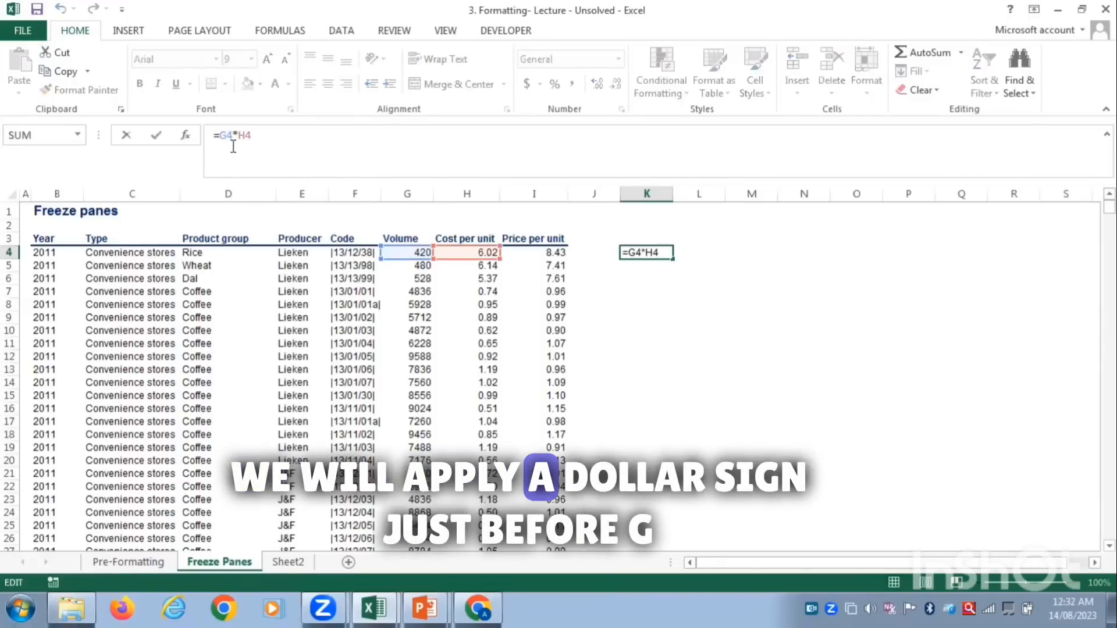
type("$")
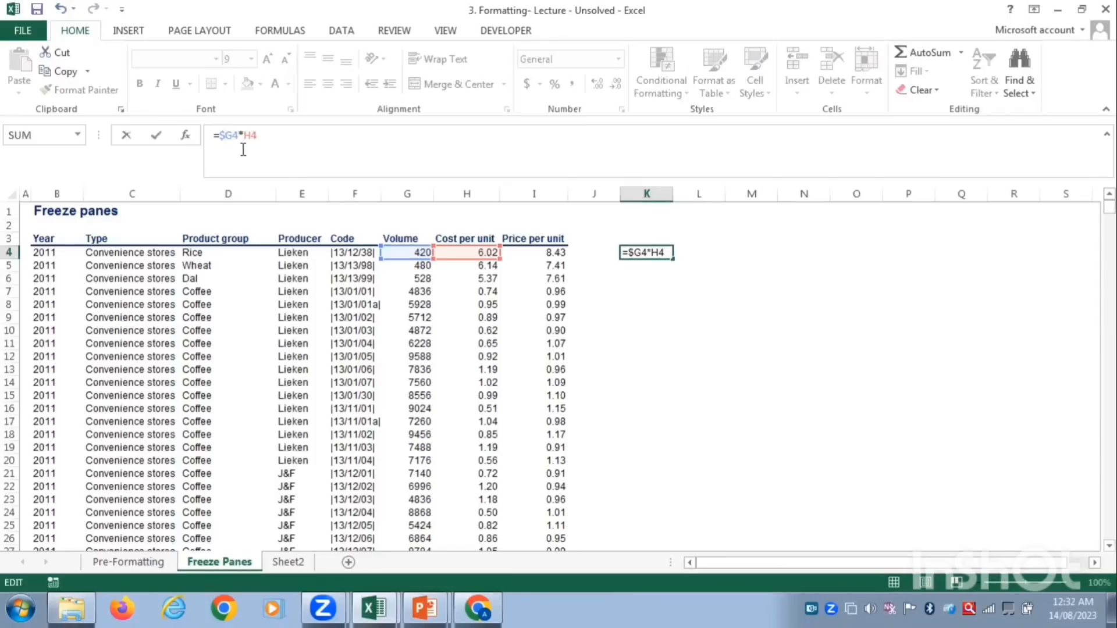
key("Return")
key("Escape")
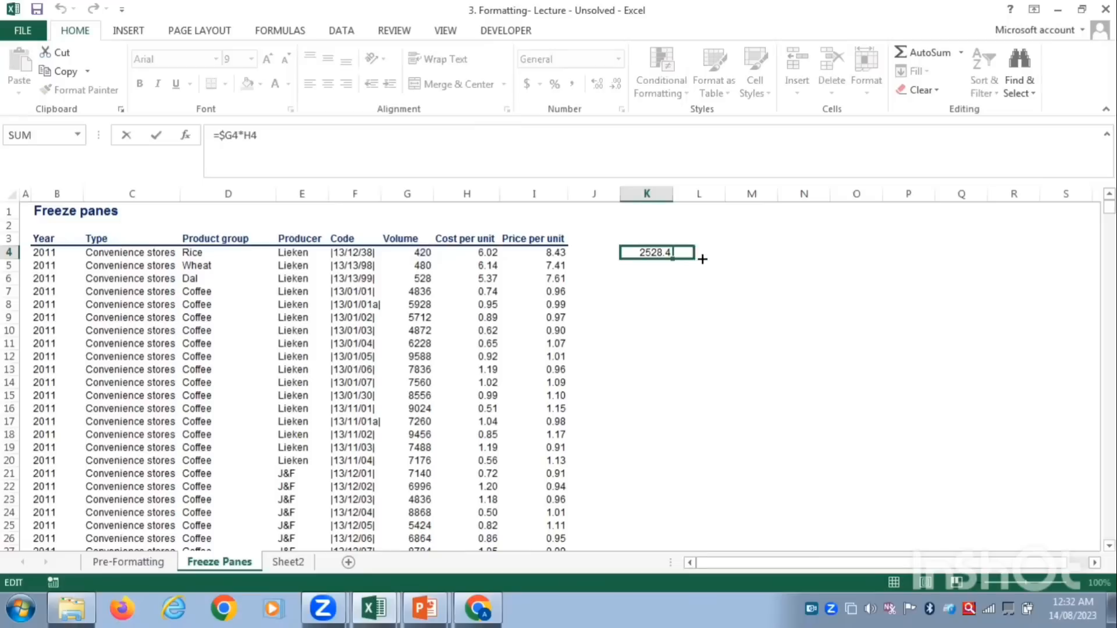
- Copy the K4 formula across into L4 and open L4's formula to check which cells it references
left_click_drag(708, 259, 711, 258)
left_click(732, 313)
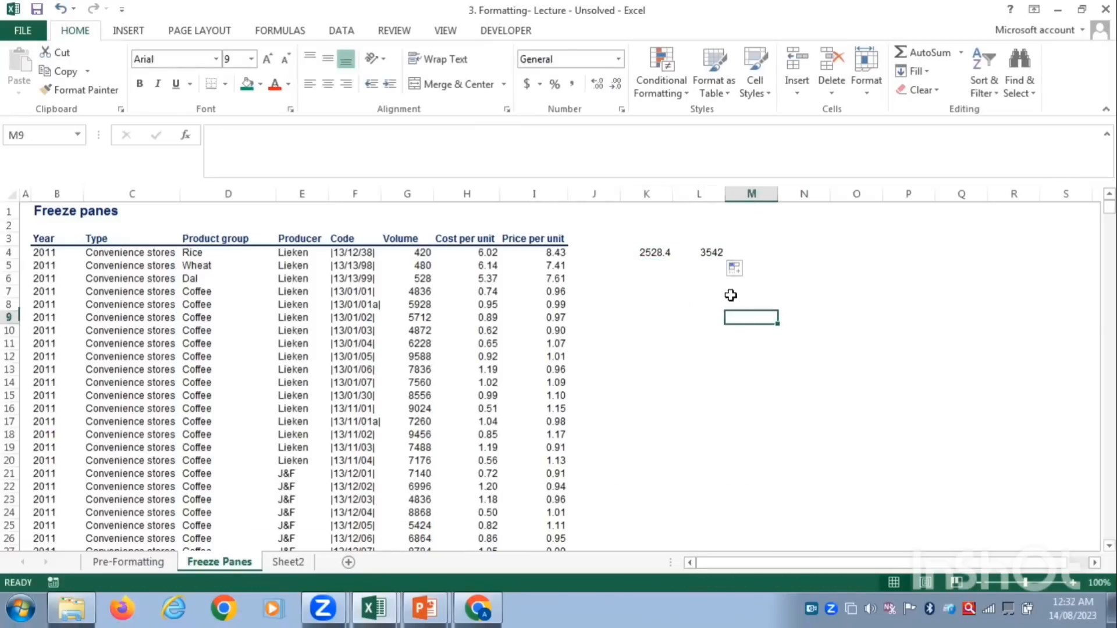
left_click(709, 261)
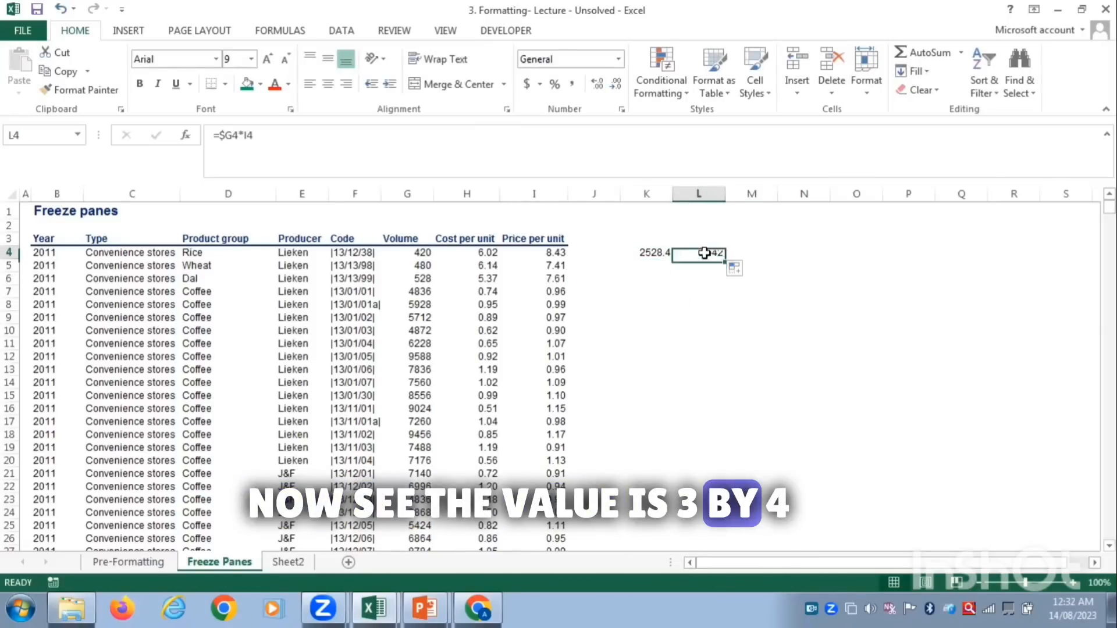
double_click(703, 252)
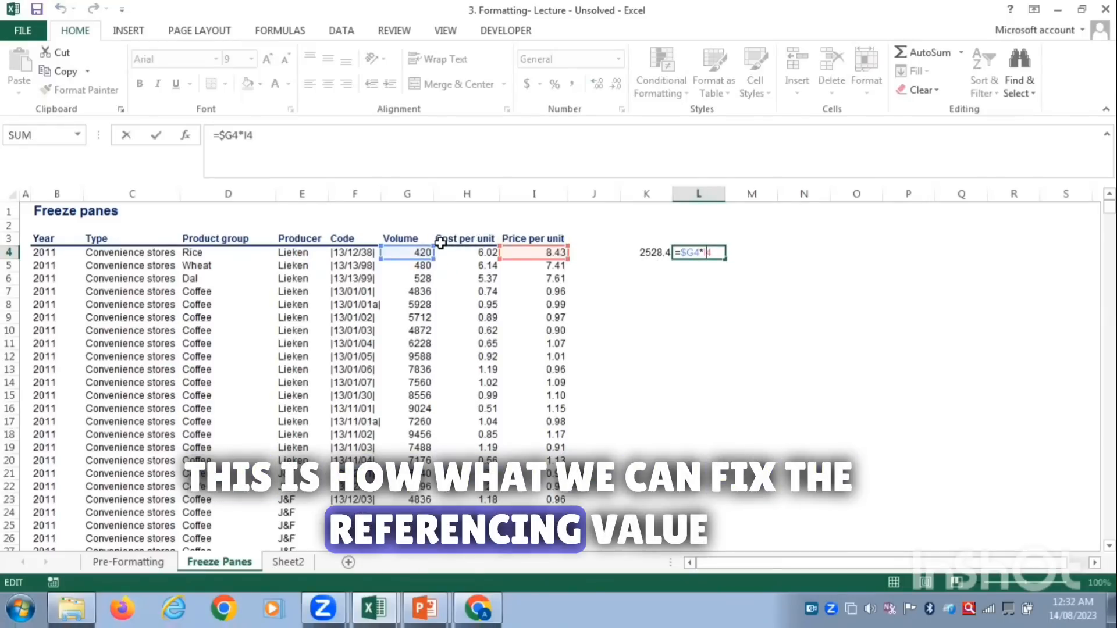
- Fill the K4 formula down through K17 and check the cell references in K5 and K6
left_click(658, 251)
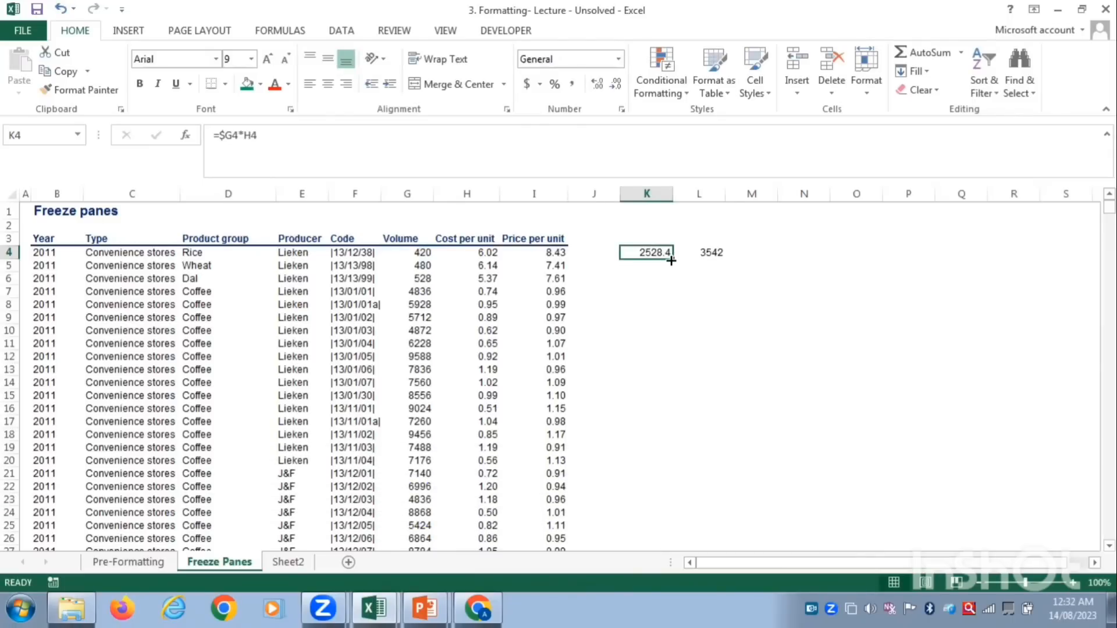
double_click(639, 249)
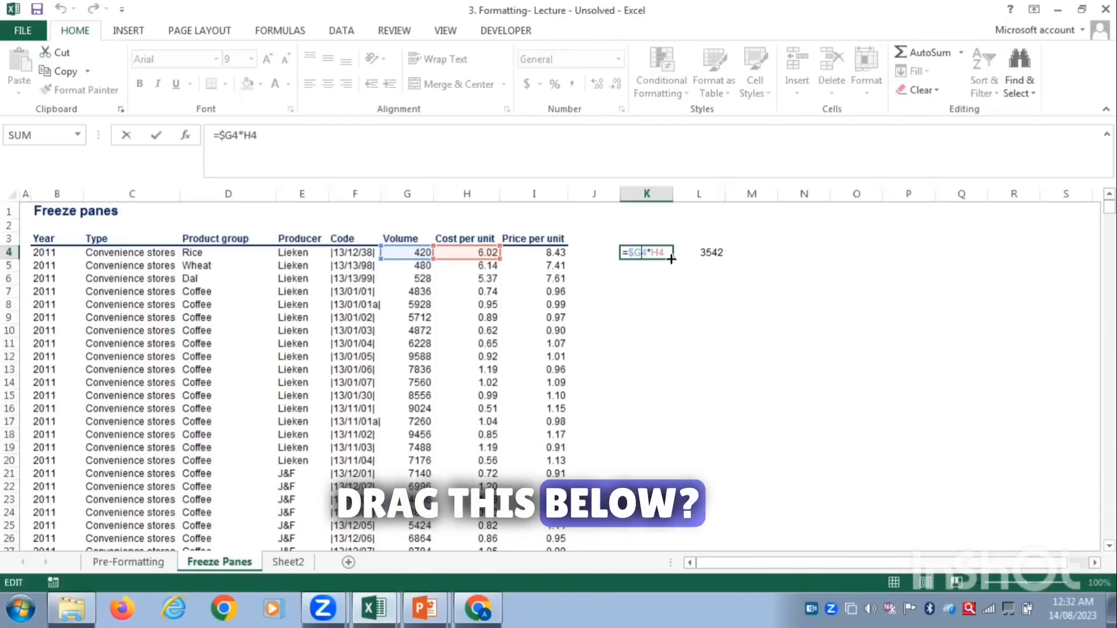
left_click_drag(671, 258, 671, 290)
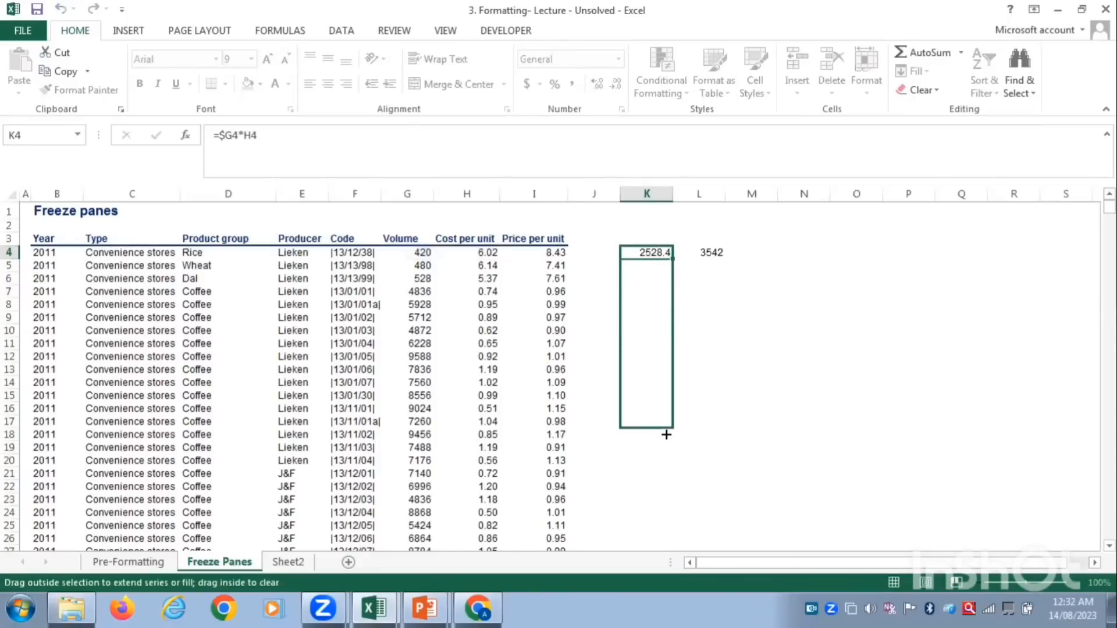
left_click_drag(666, 435, 665, 433)
left_click_drag(634, 268, 634, 278)
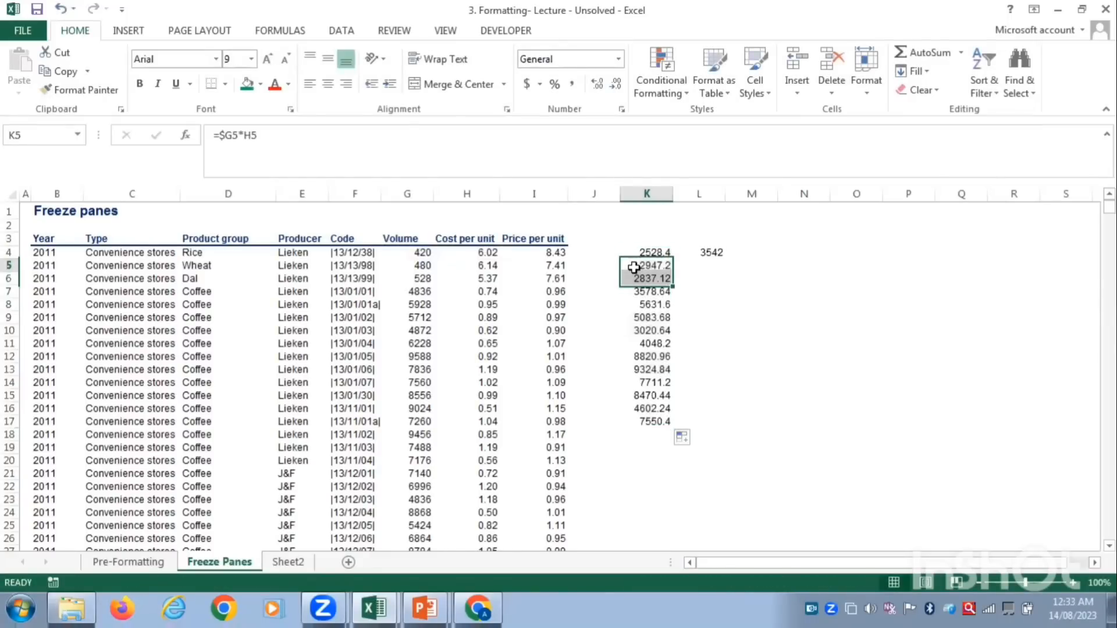
left_click(634, 267)
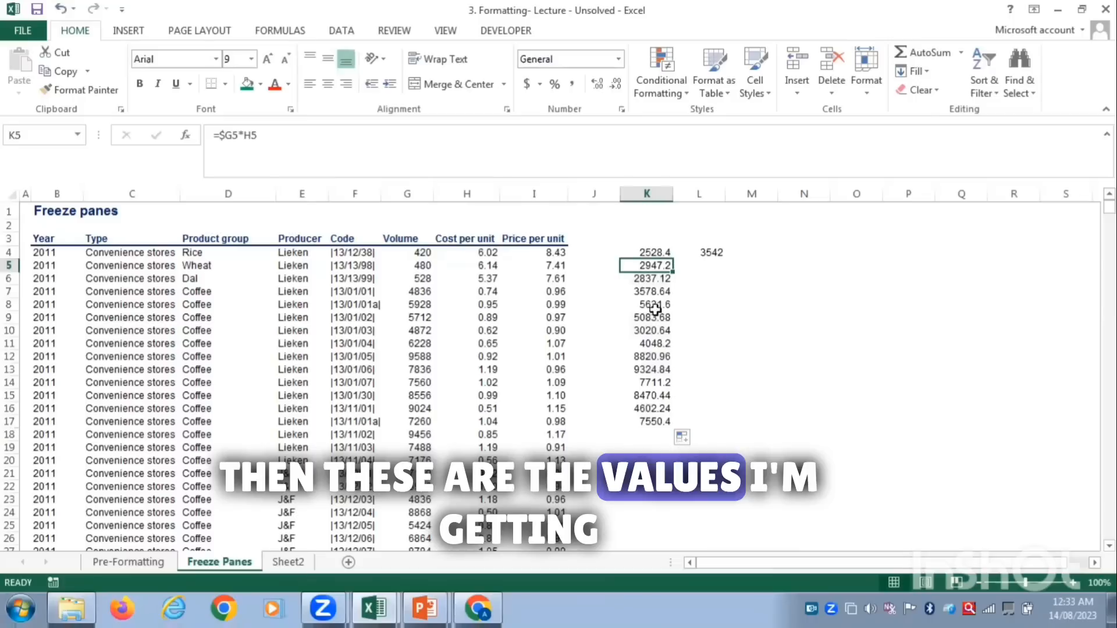
double_click(639, 265)
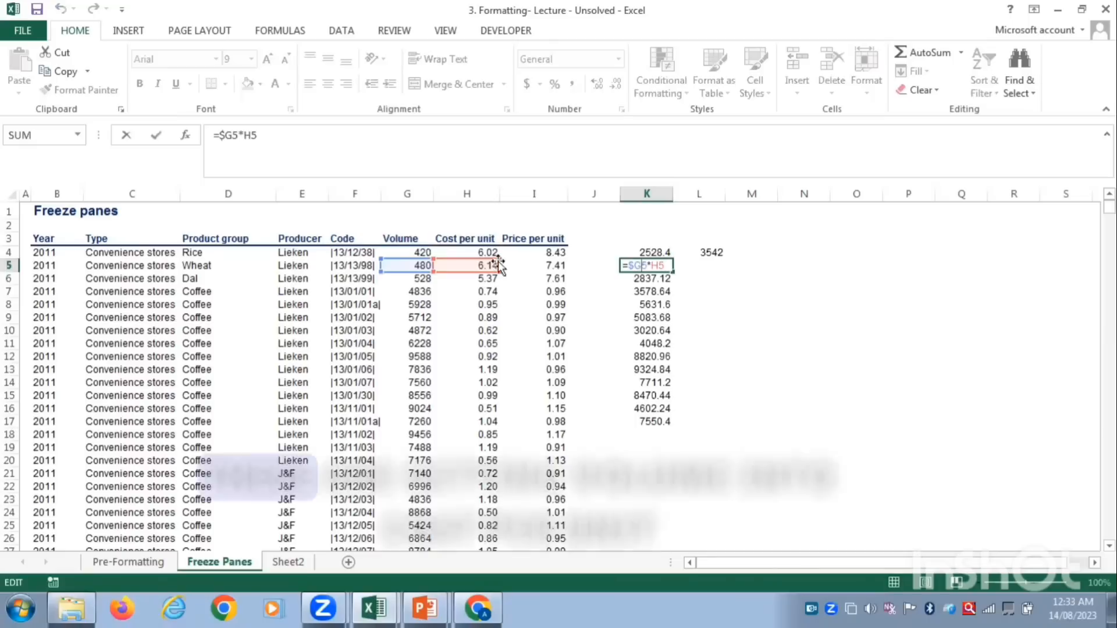
double_click(647, 281)
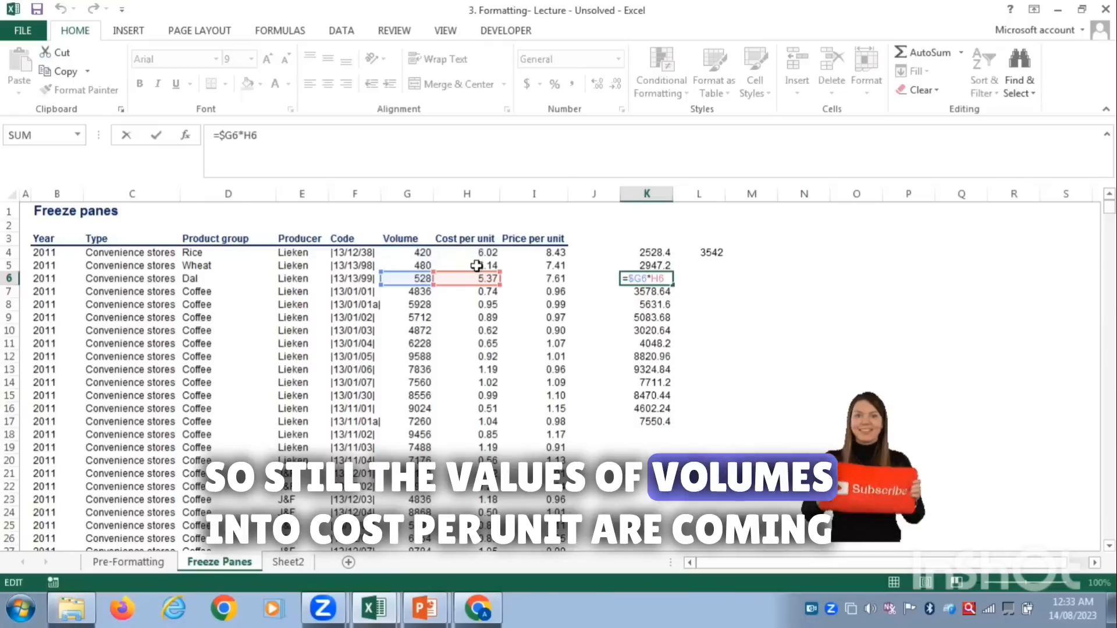
left_click(650, 263)
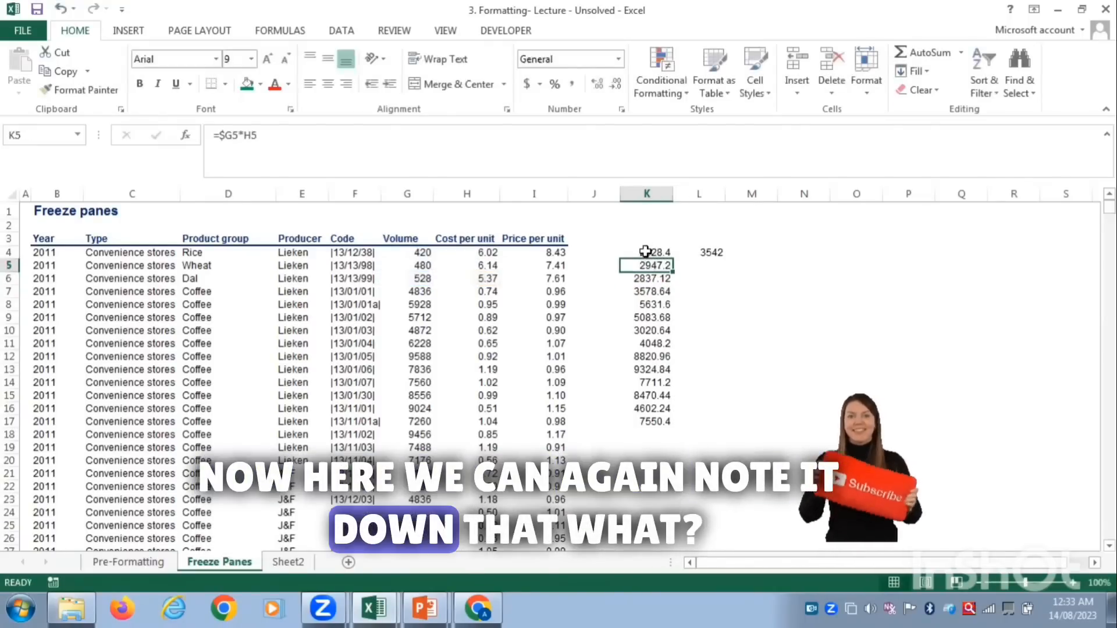
double_click(648, 252)
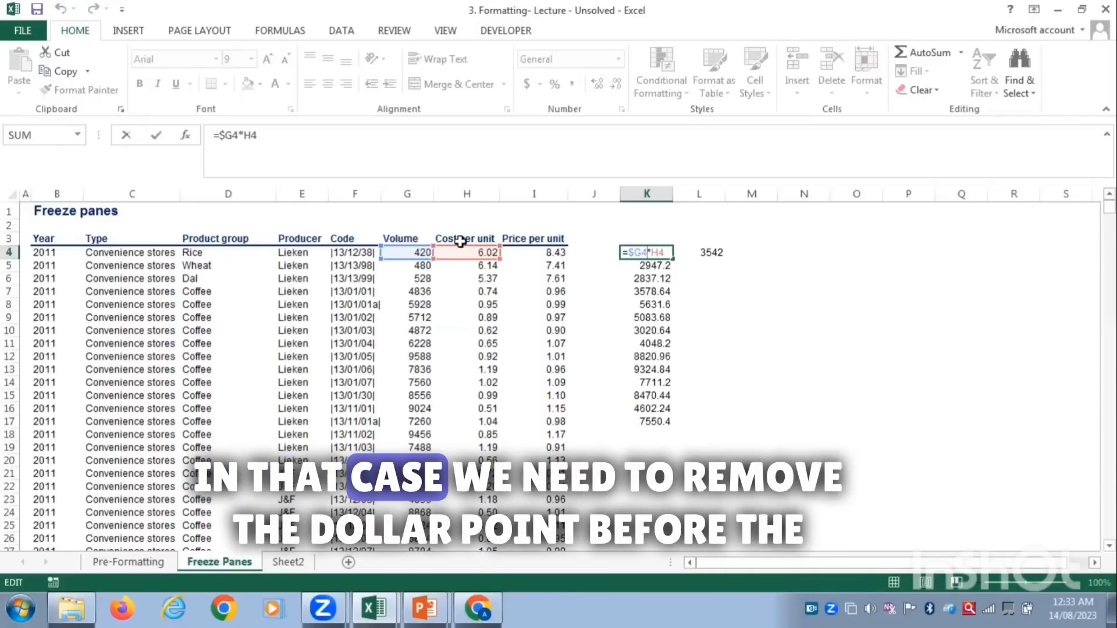
left_click(223, 135)
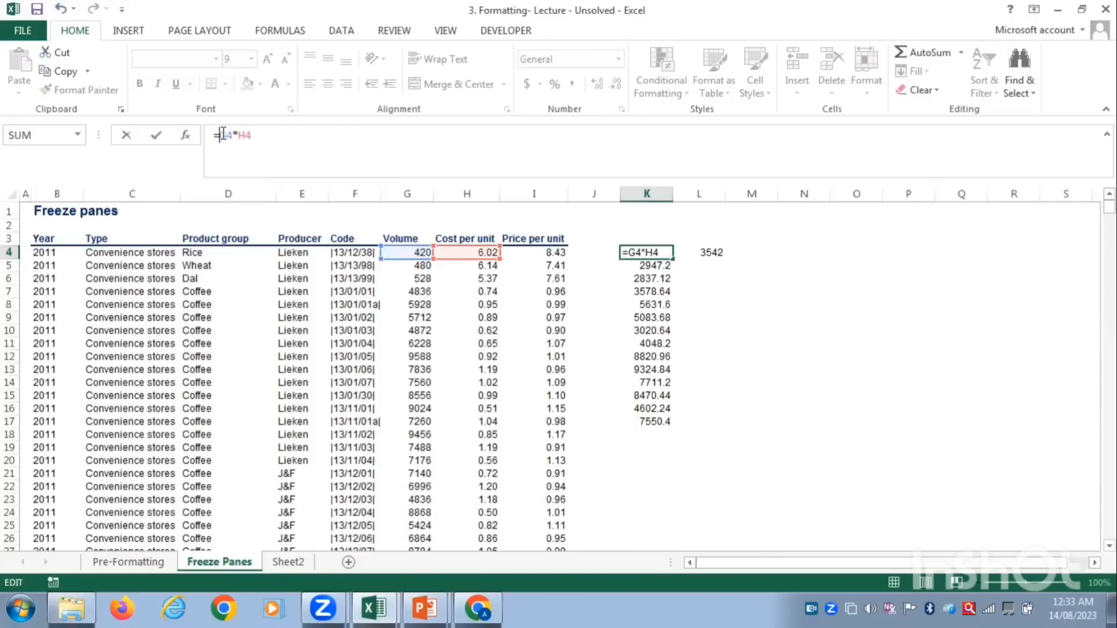
key("Tab")
key("Tab")
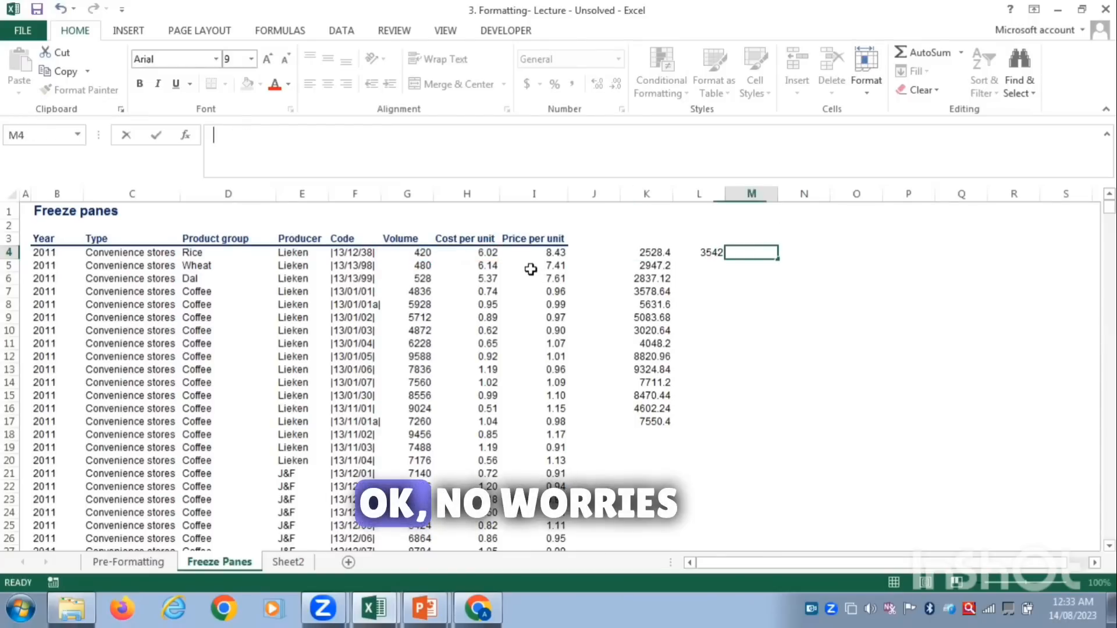
- Fix the row instead of the column of the Volume reference in K4 by changing the formula to =G$4*H4
double_click(658, 253)
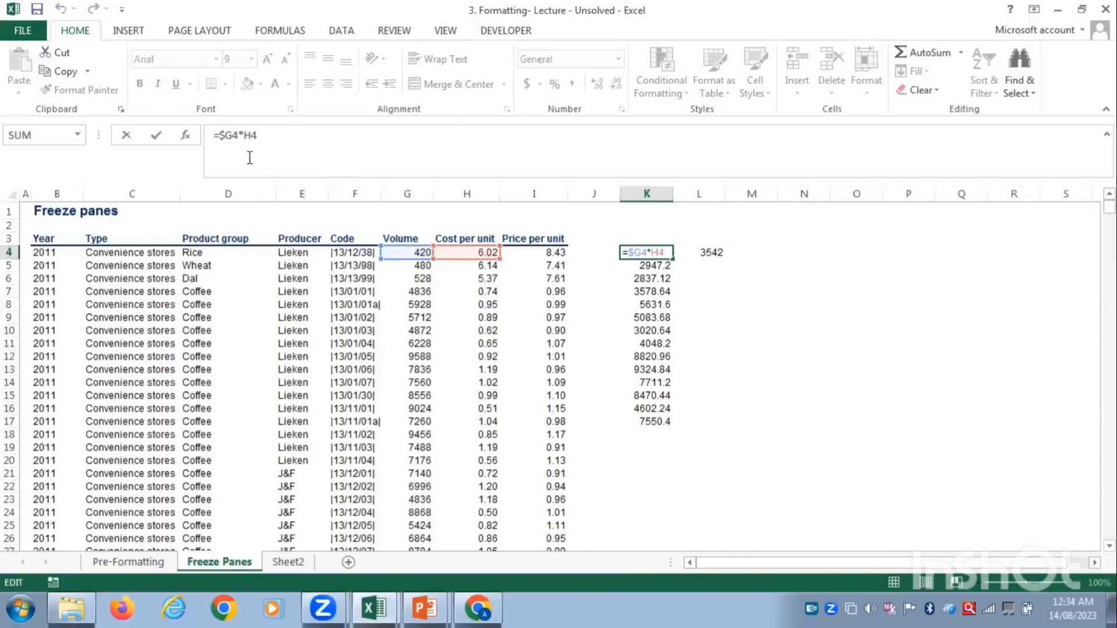
left_click(225, 135)
key("BackSpace")
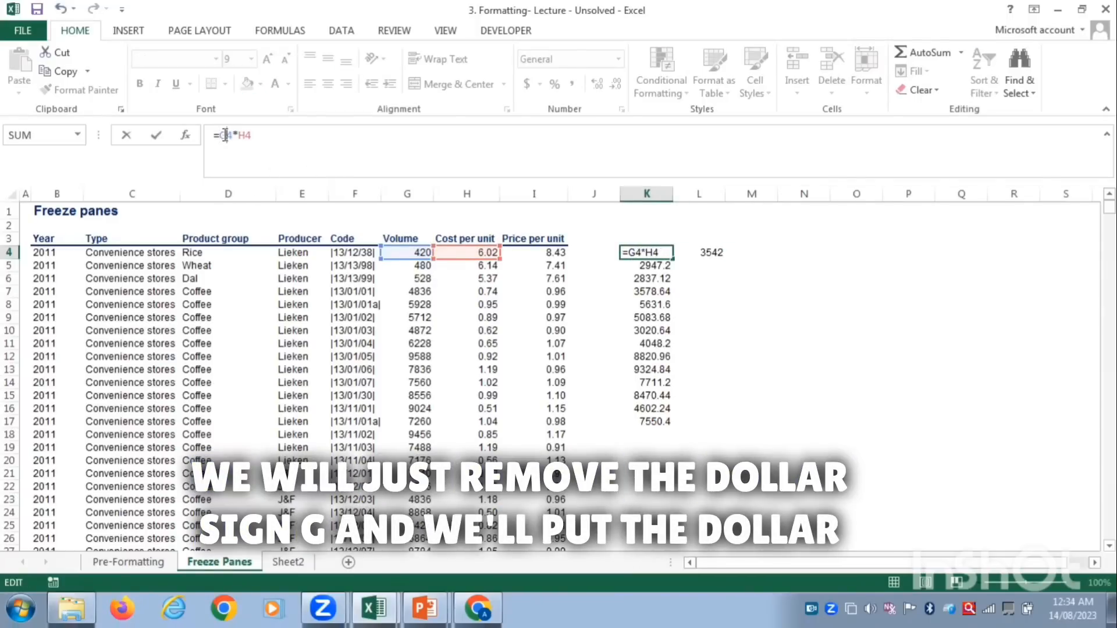
left_click(227, 134)
type("$")
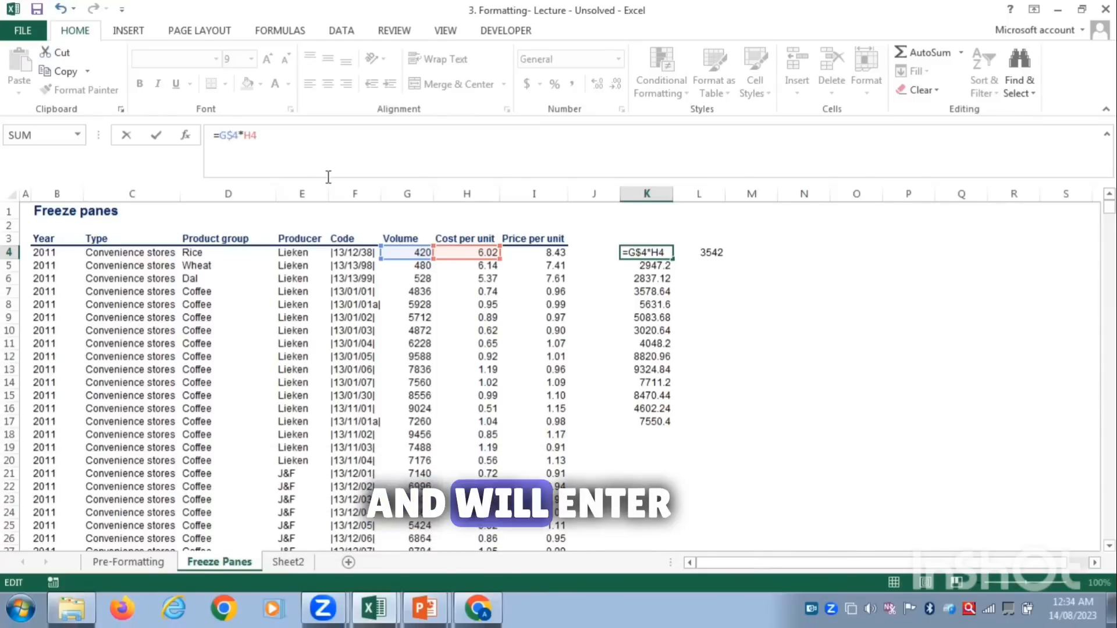
key("Return")
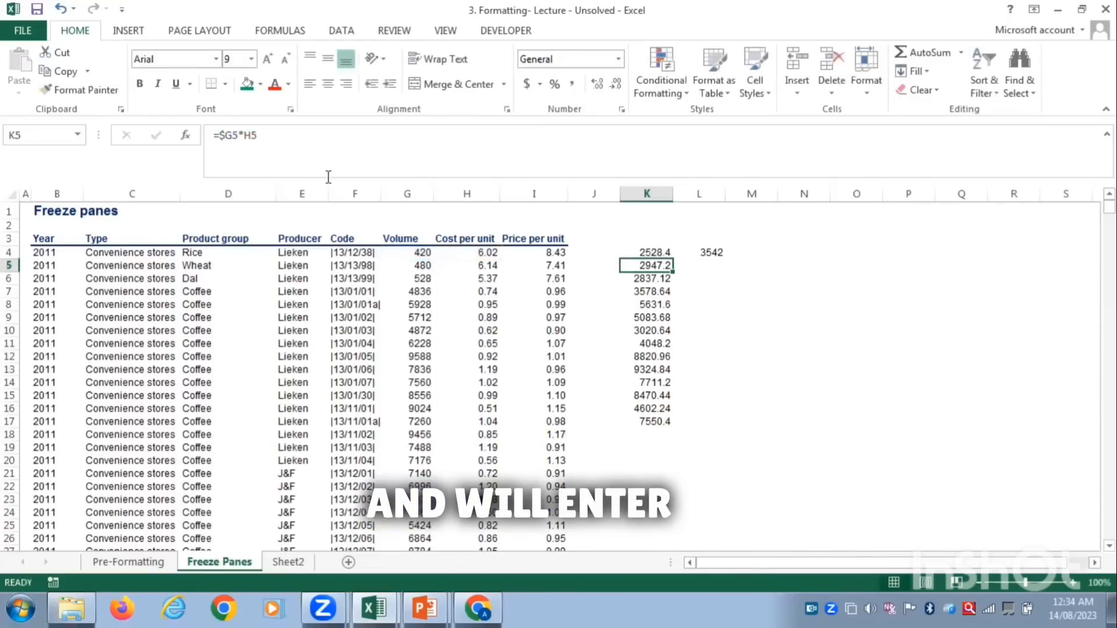
left_click(667, 250)
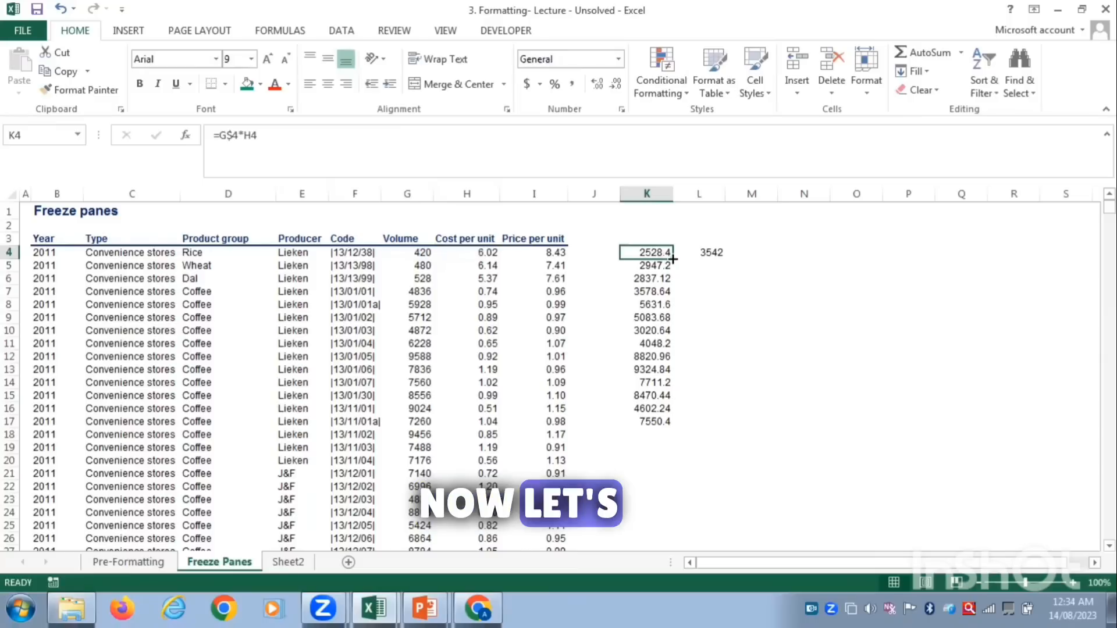
- Fill the K4 formula down through K25 and check which cells the formulas in K5 and K6 reference
left_click_drag(674, 258, 673, 533)
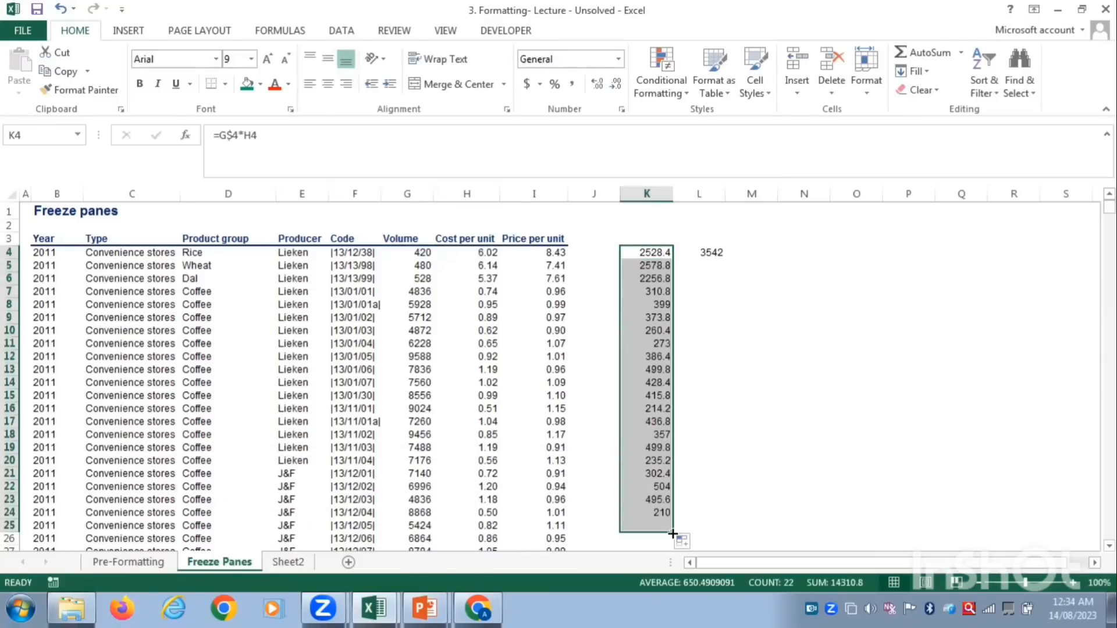
left_click(637, 266)
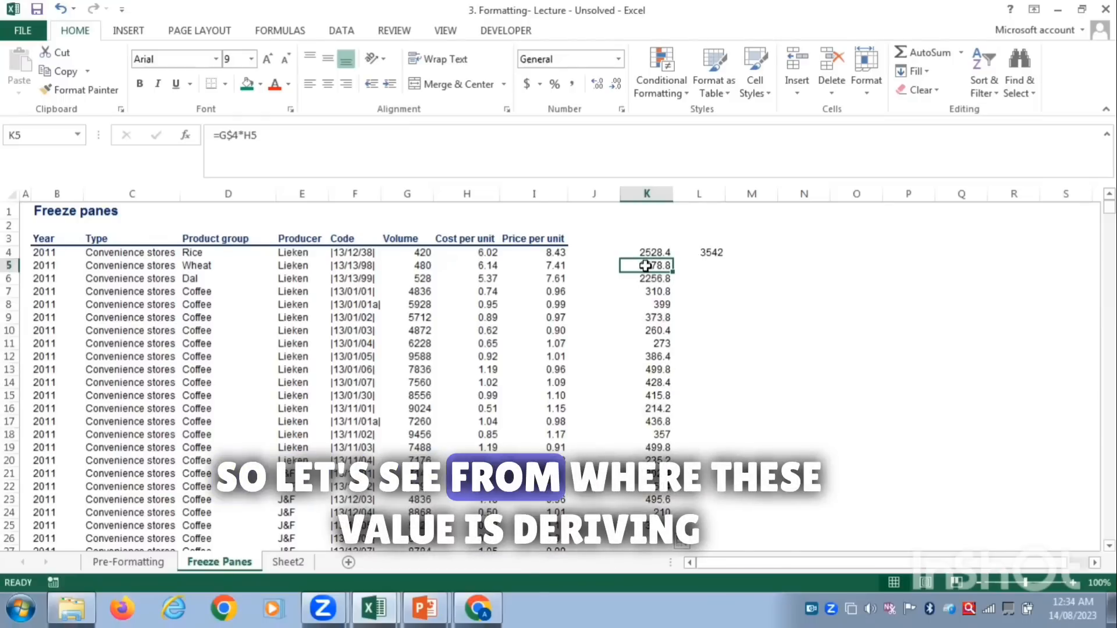
double_click(646, 264)
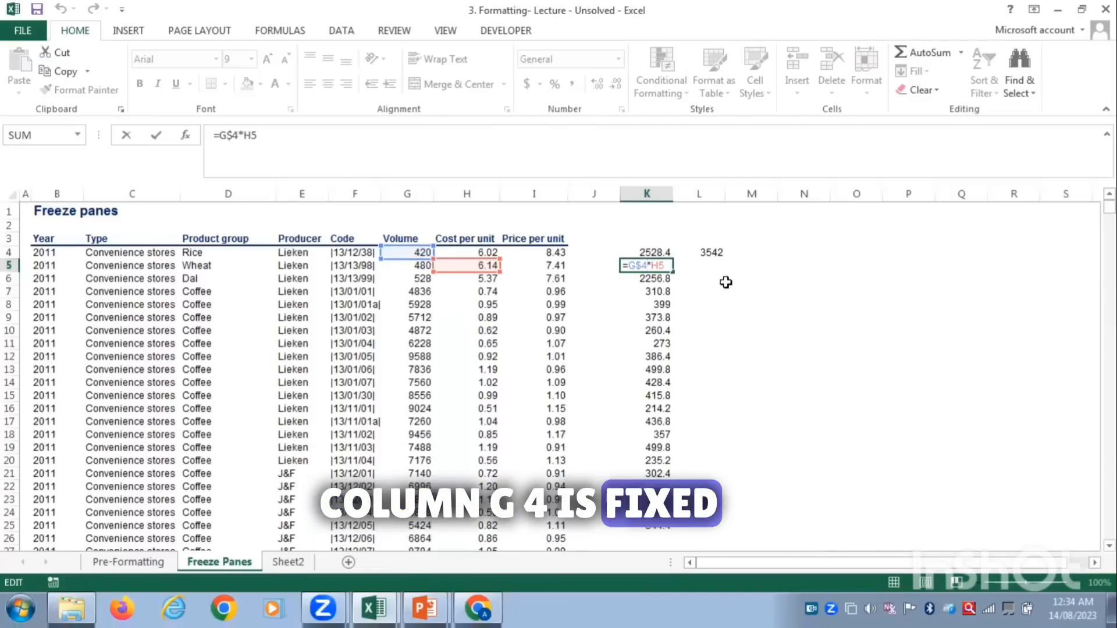
double_click(658, 279)
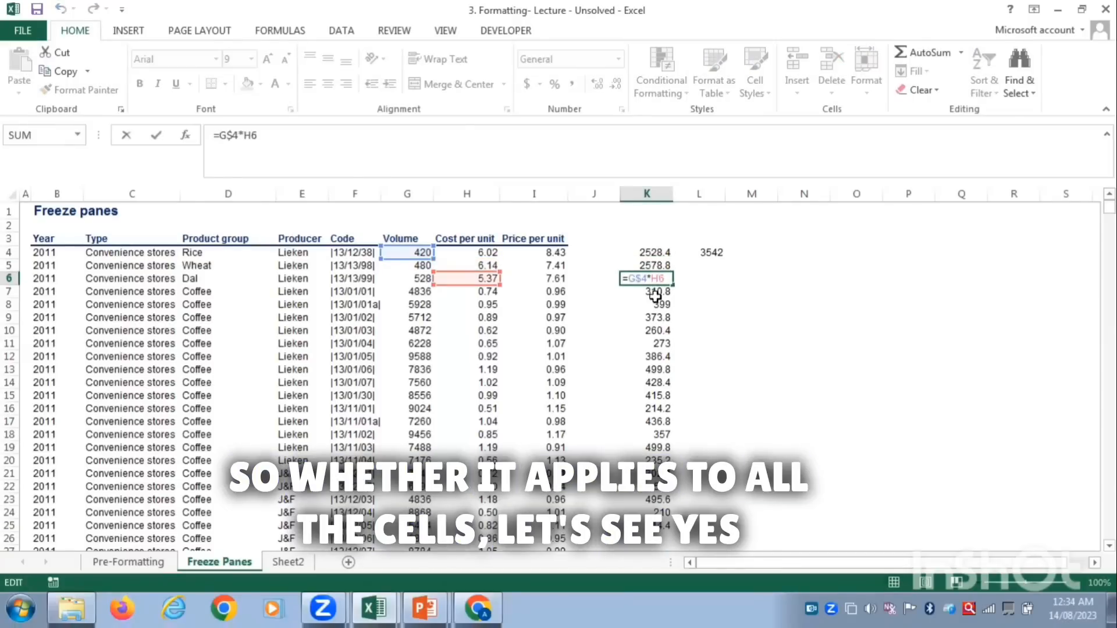
key("Escape")
key("Up")
key("Up")
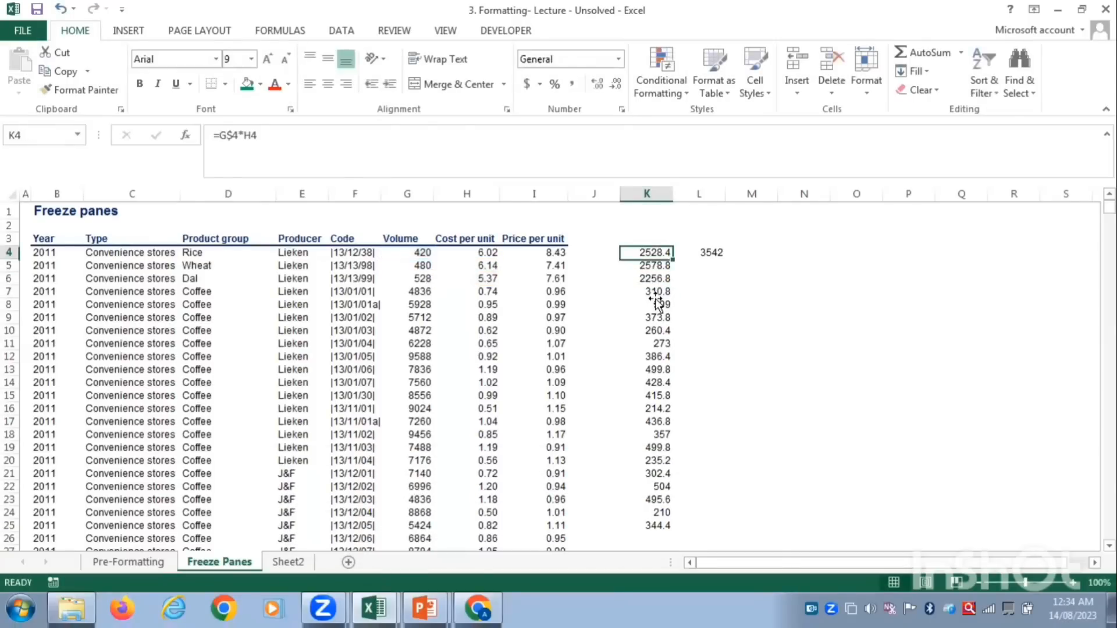
- Inspect the formulas in K16 and K4 to compare their fixed Volume and relative Cost per unit references
double_click(657, 408)
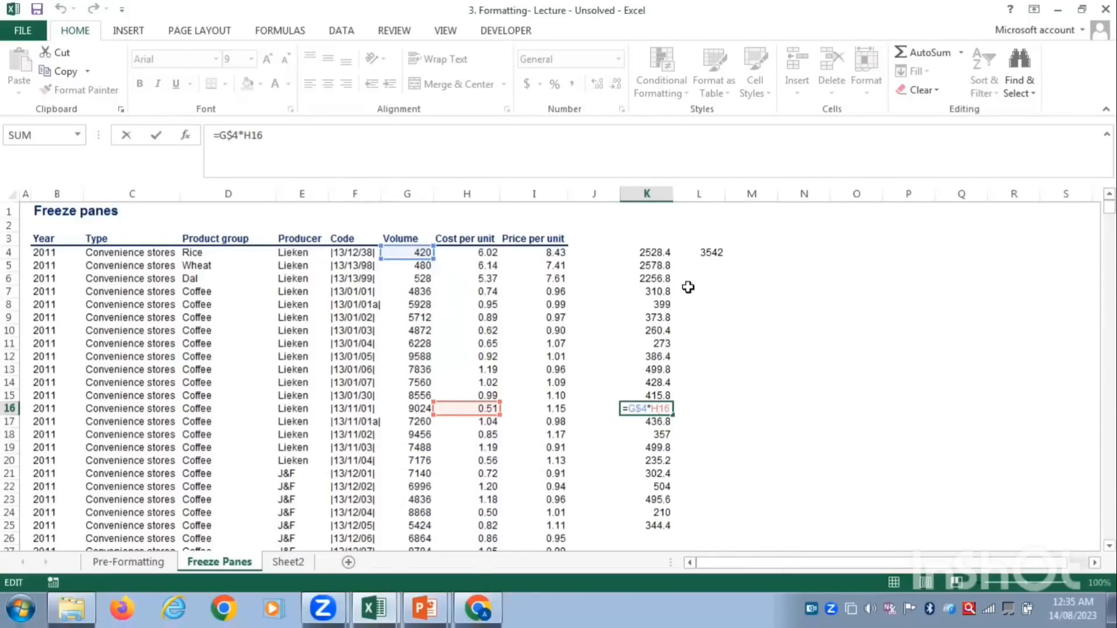
left_click(652, 252)
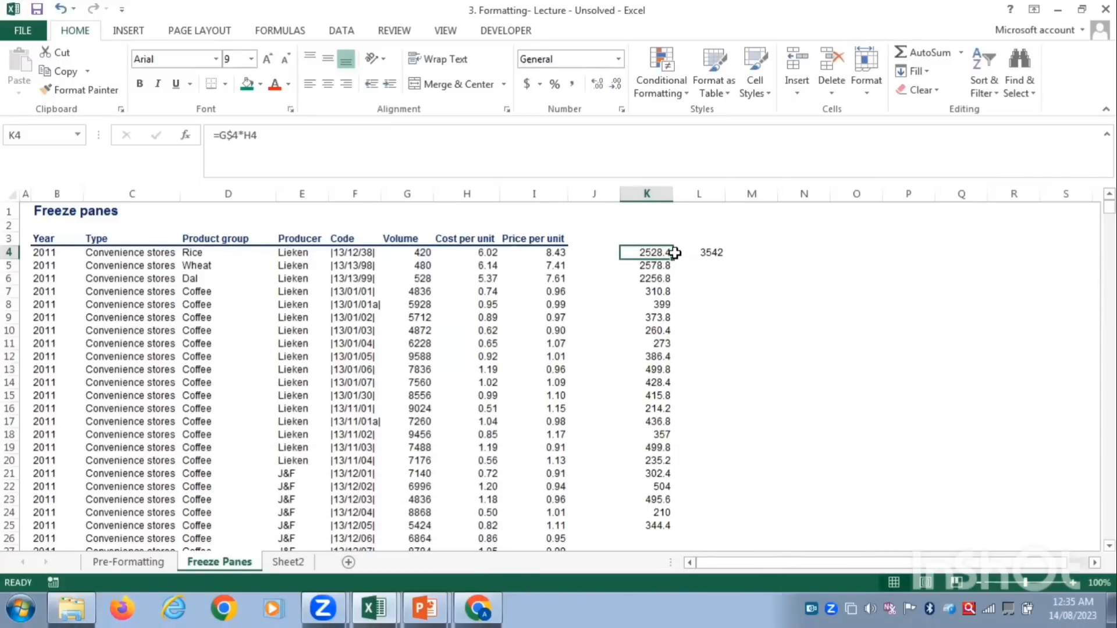
double_click(655, 253)
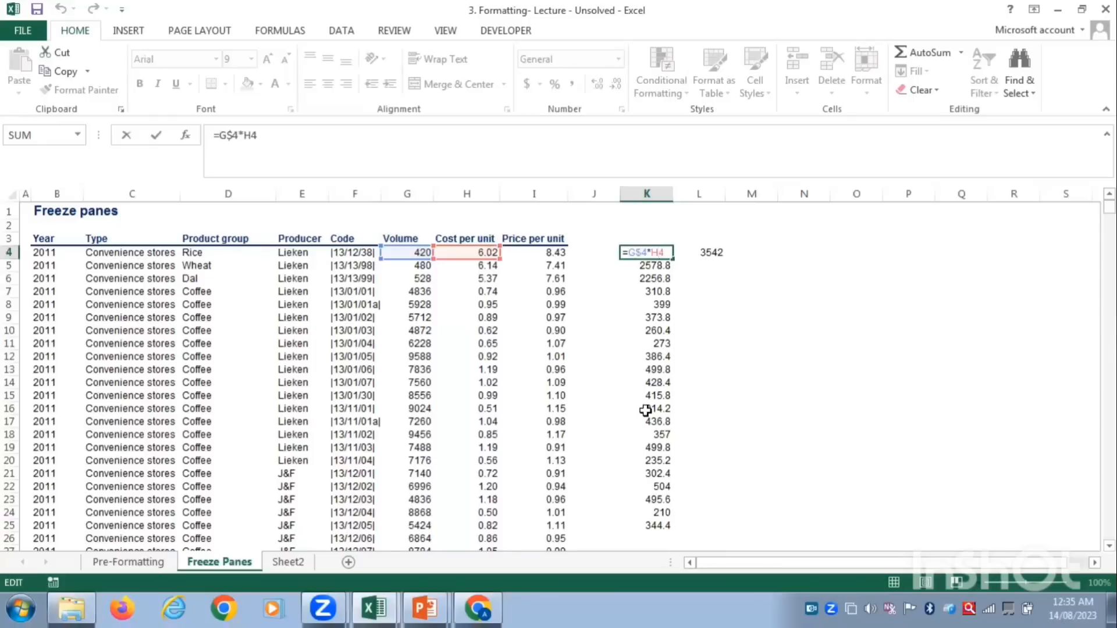
key("Escape")
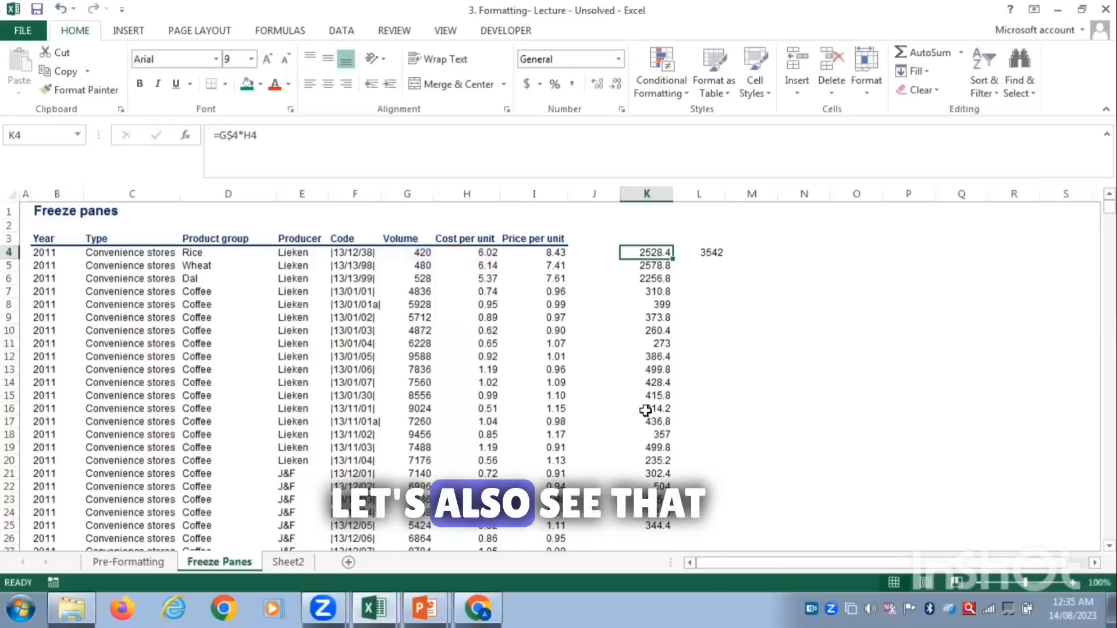
- Jump from Year cell B6 to the last filled column of its row and return to B6 cell by cell
left_click(47, 281)
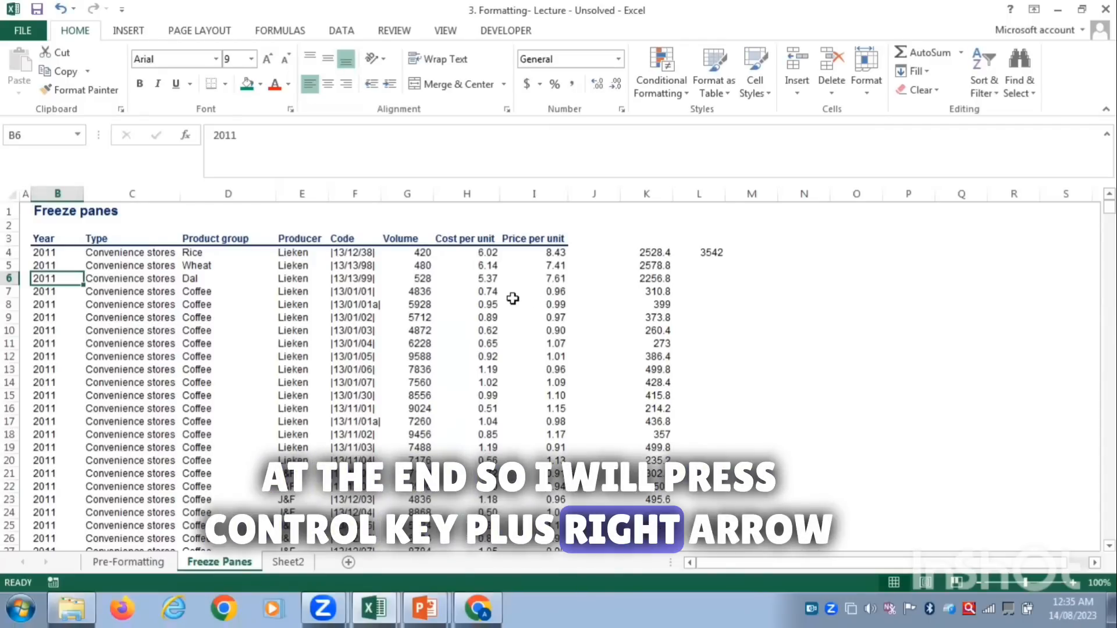
key("ctrl+Right")
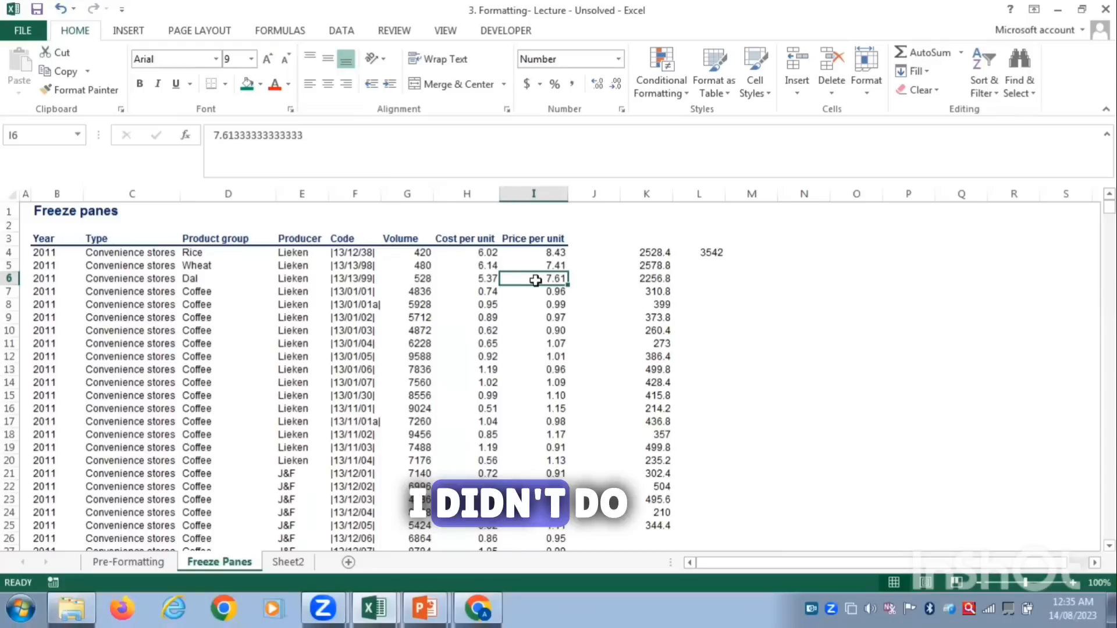
key("Left")
key("Left")
key("Left")
key("Left")
key("Left")
key("Left")
key("Left")
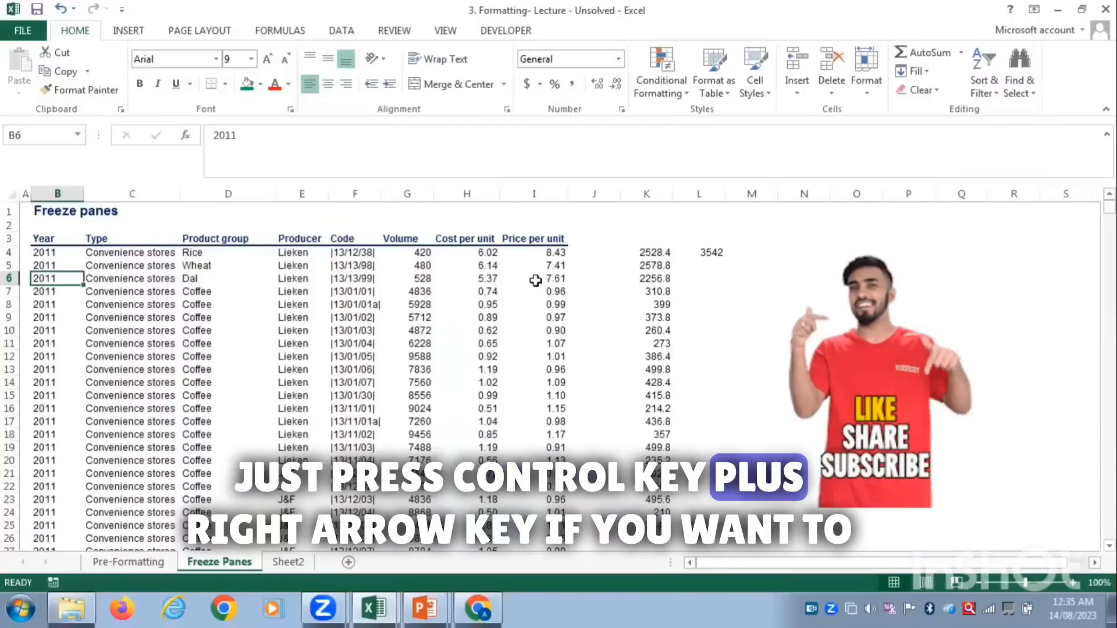
- Jump to the far edges of the data table from B6 in all four directions, finishing on Code cell F9
key("ctrl+Right")
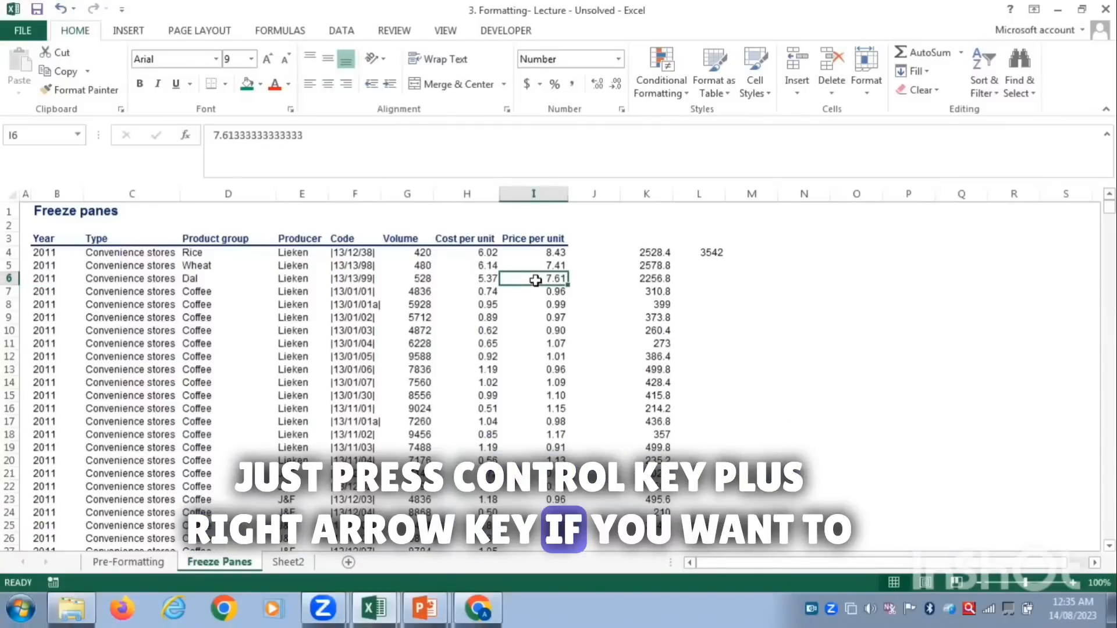
key("ctrl+Left")
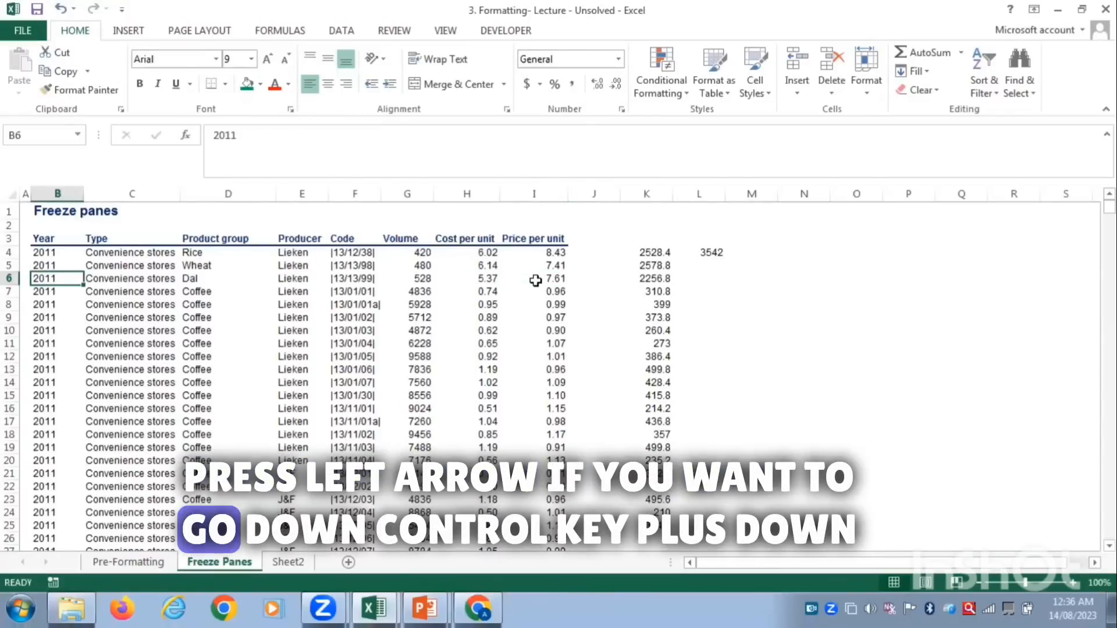
key("ctrl+Down")
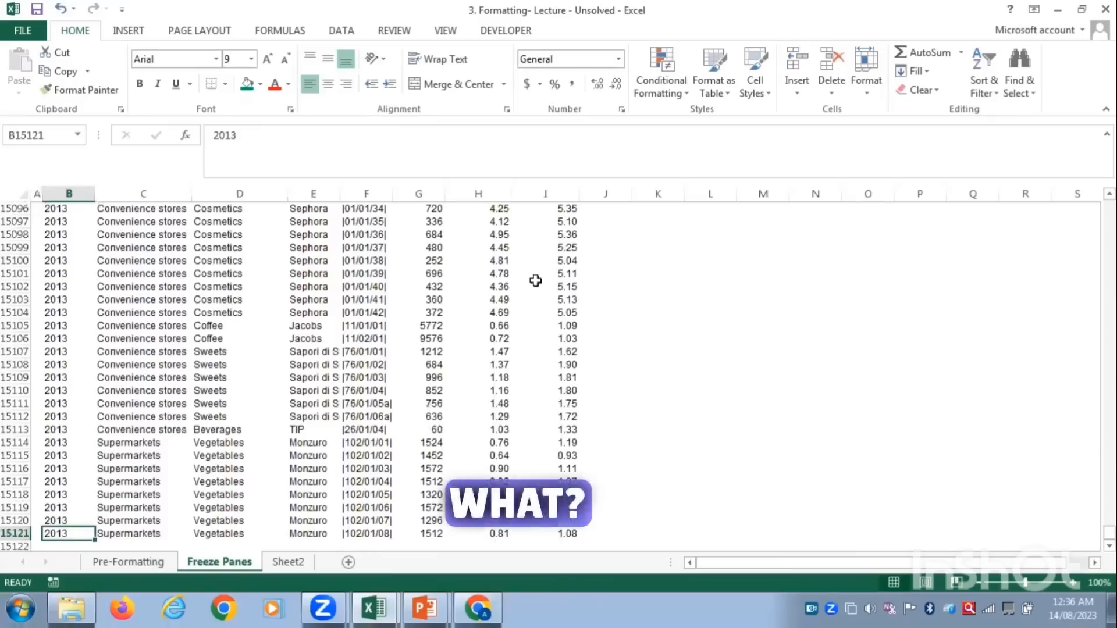
key("ctrl+Up")
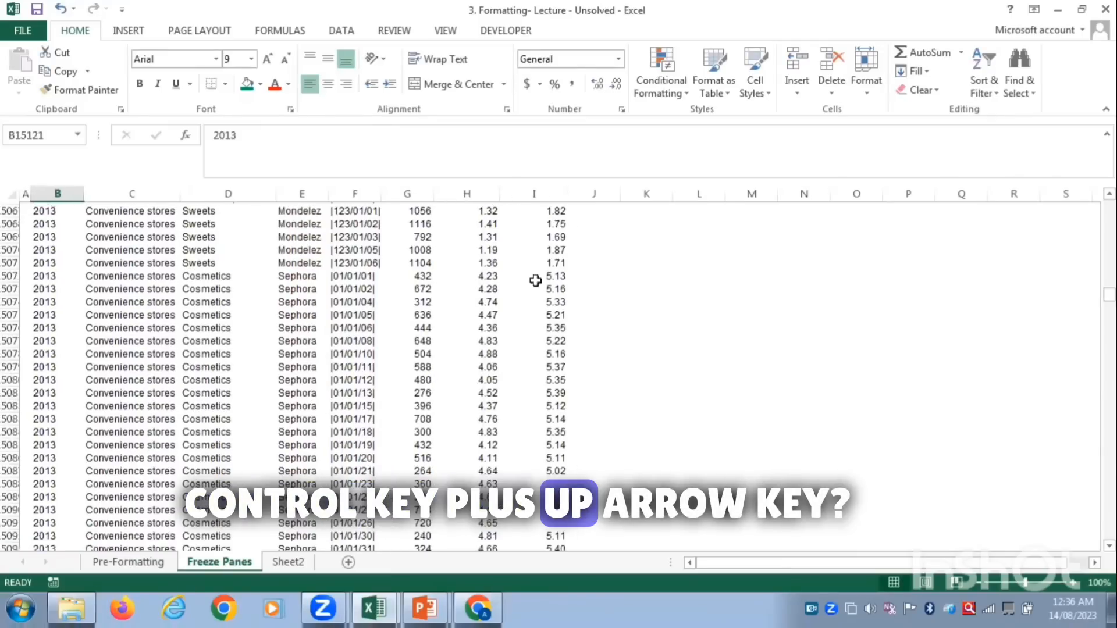
left_click(374, 285)
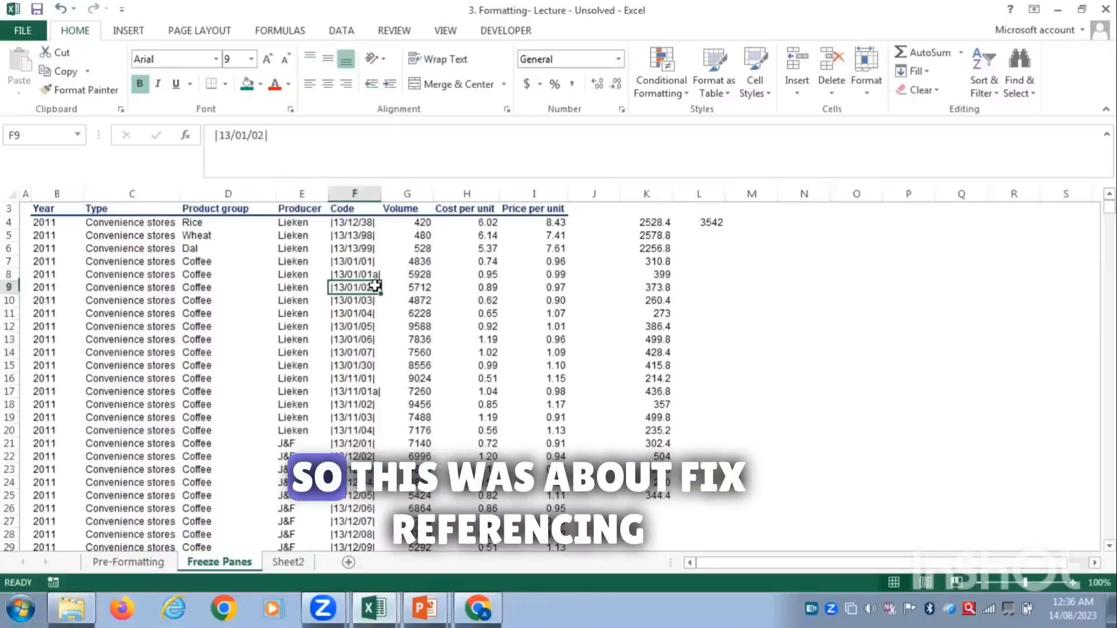